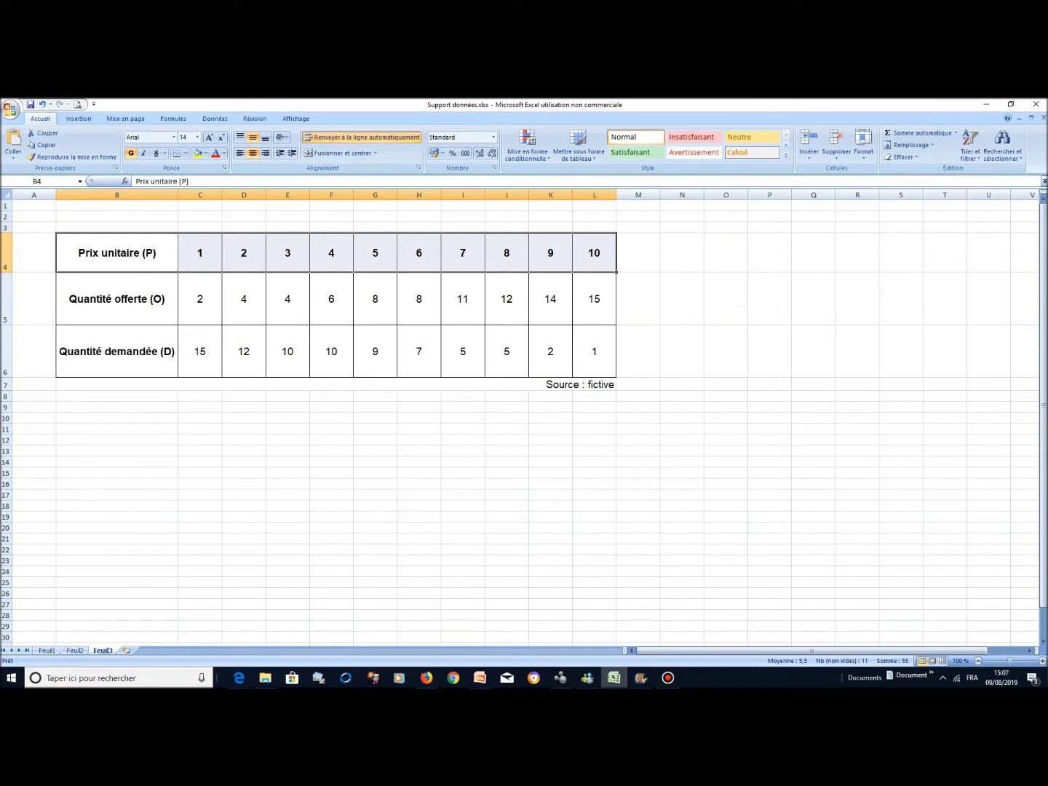
Step: Examine the offered and demanded quantity rows of the table against their unit prices
click(331, 440)
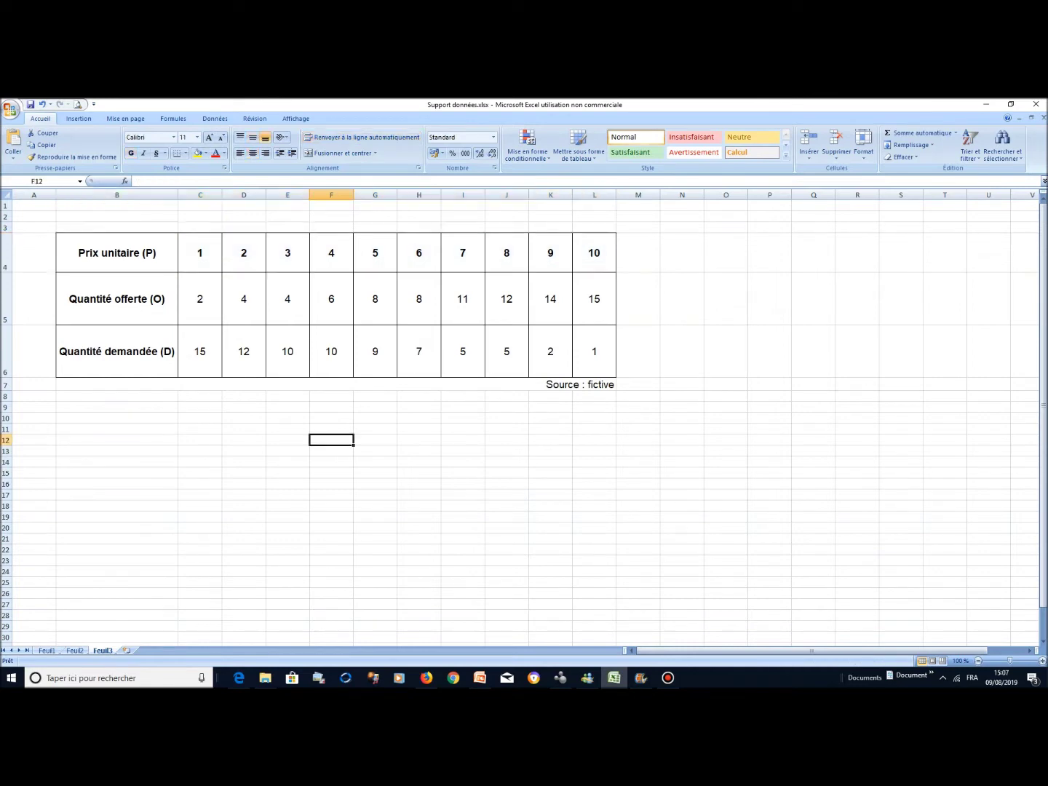
click(117, 299)
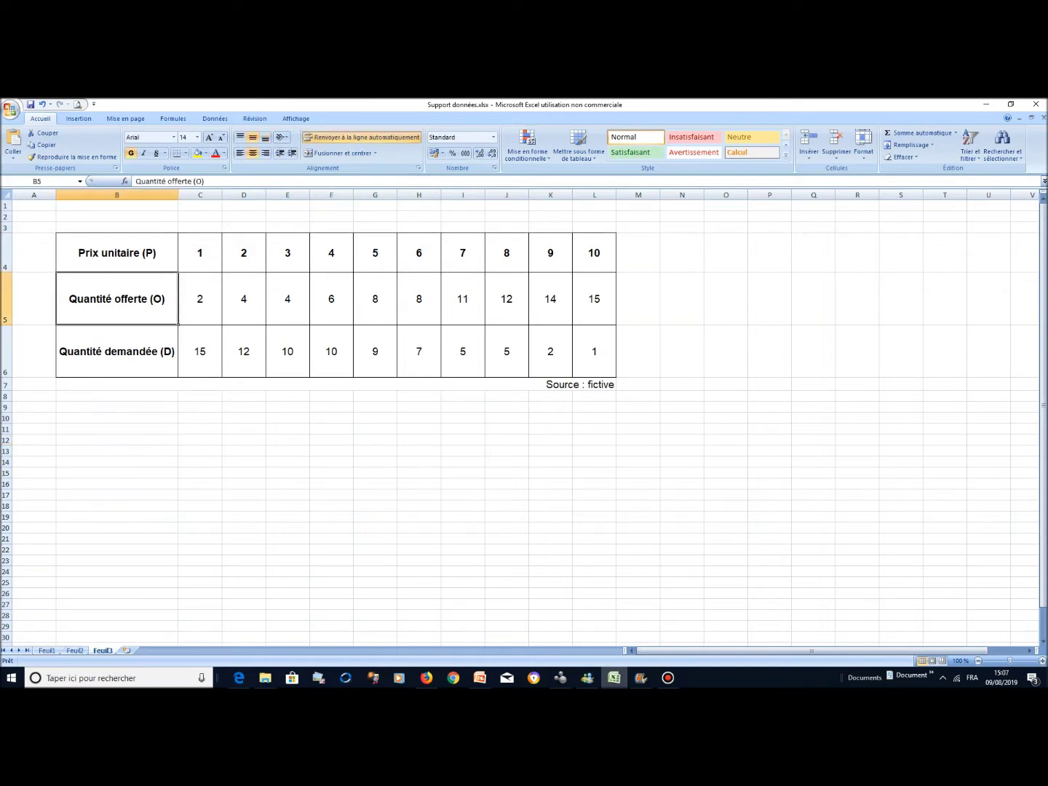
drag(117, 299, 594, 299)
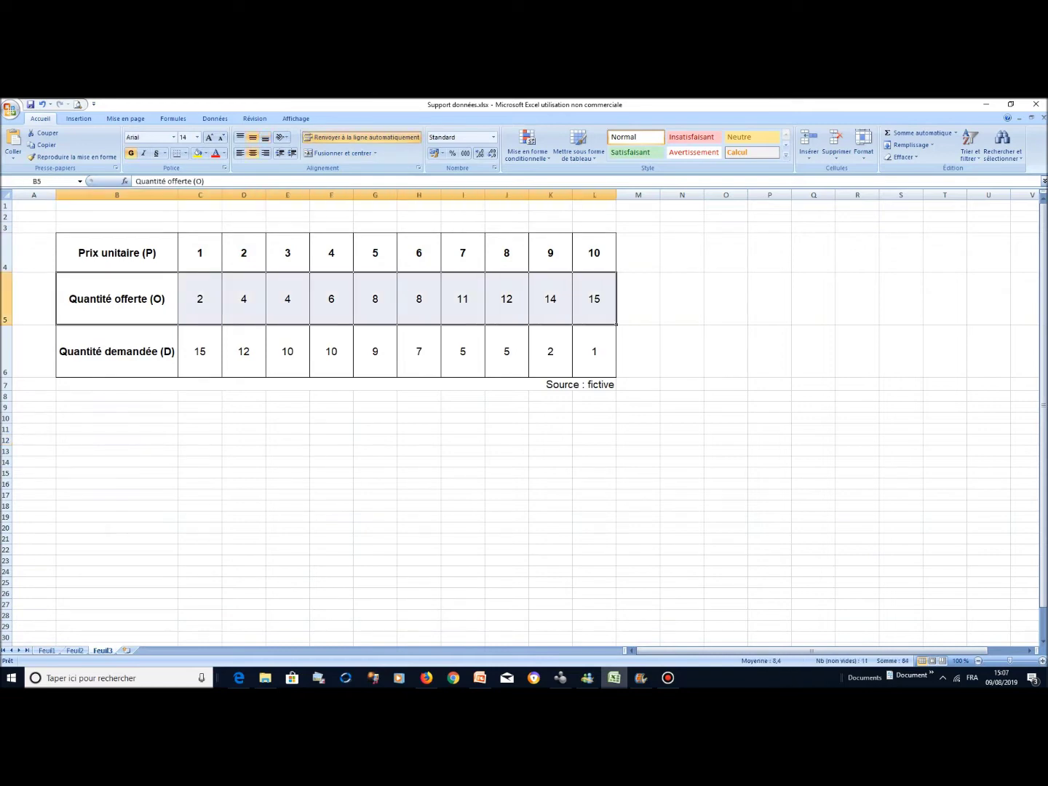
click(331, 463)
drag(116, 352, 594, 352)
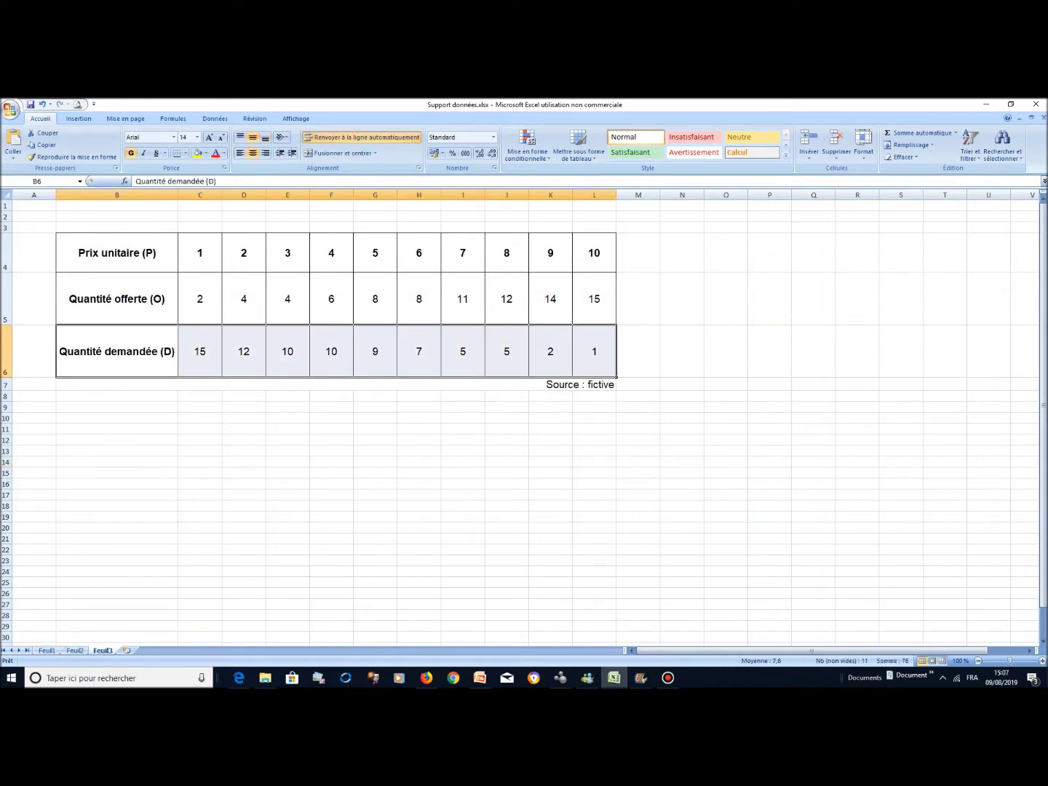
click(463, 441)
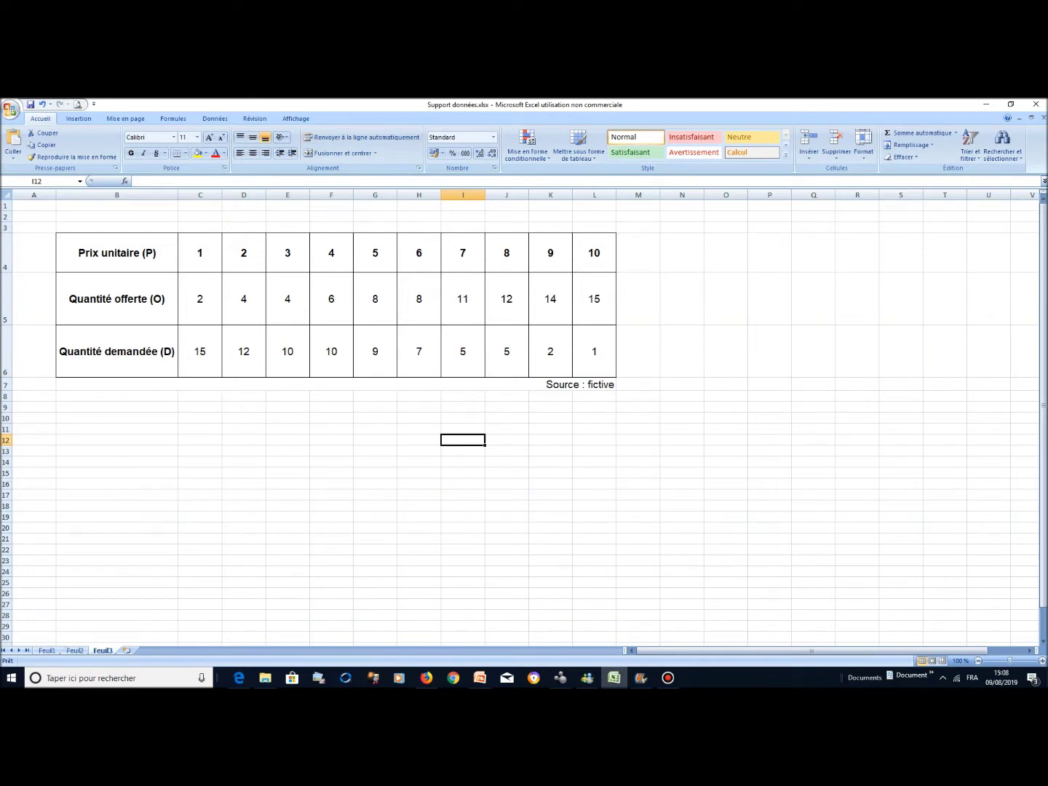
click(287, 351)
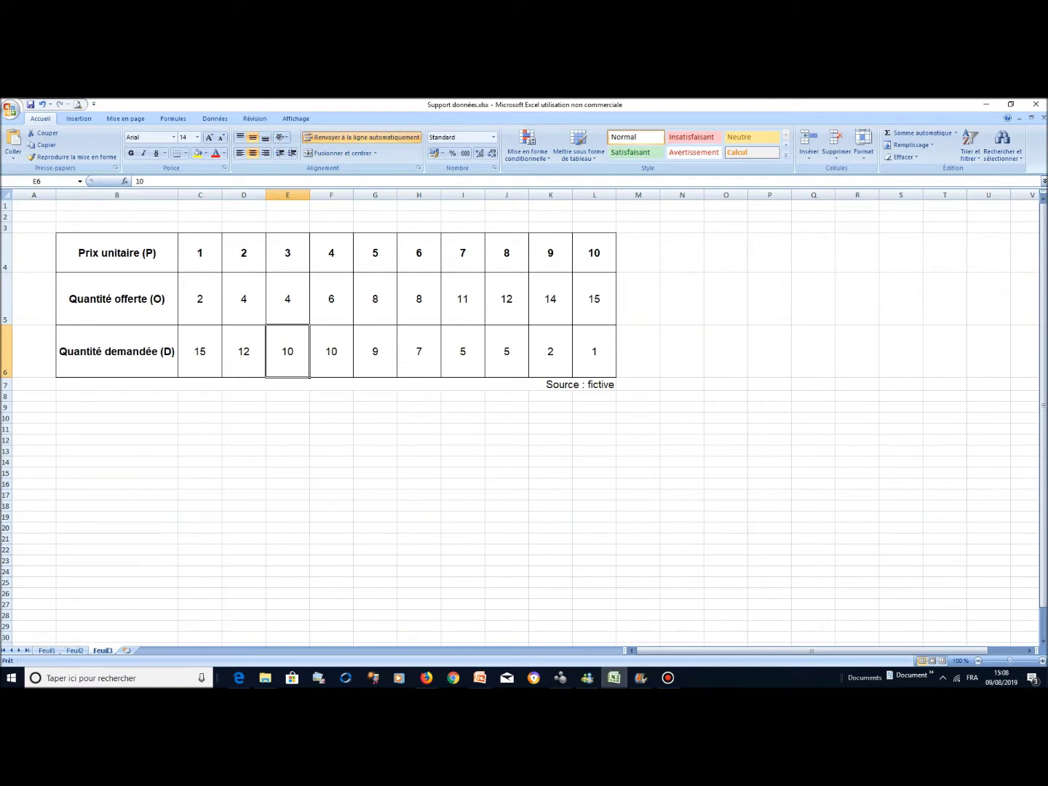
click(288, 253)
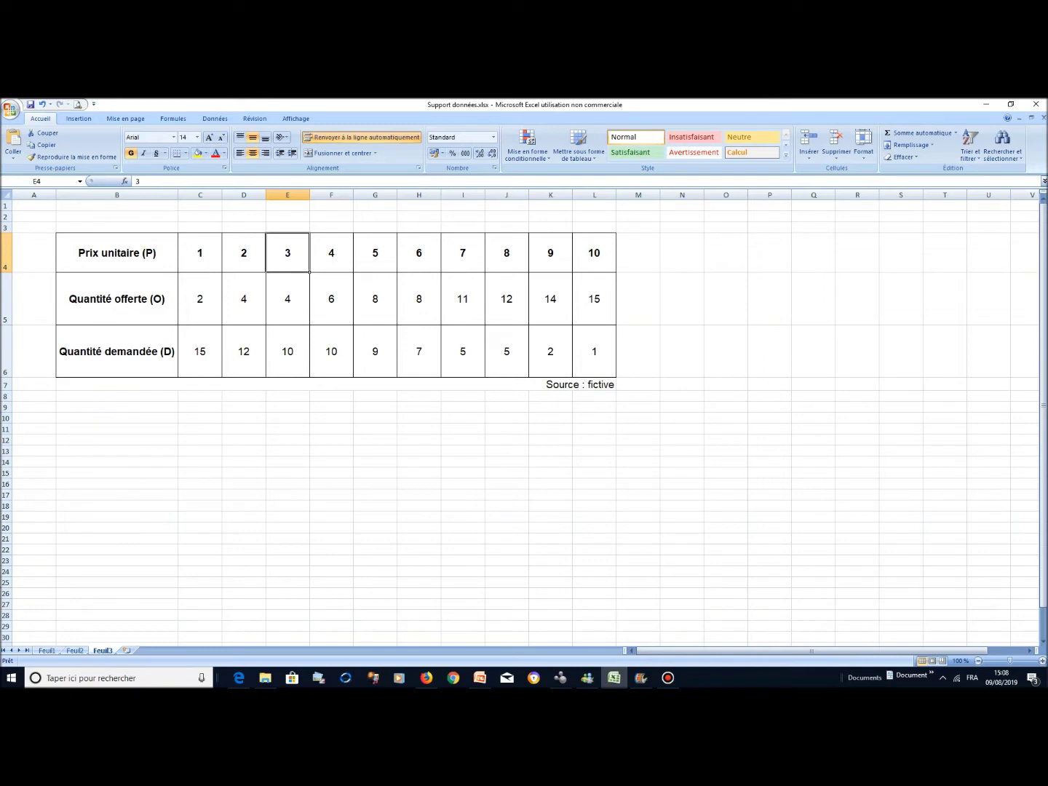
click(462, 300)
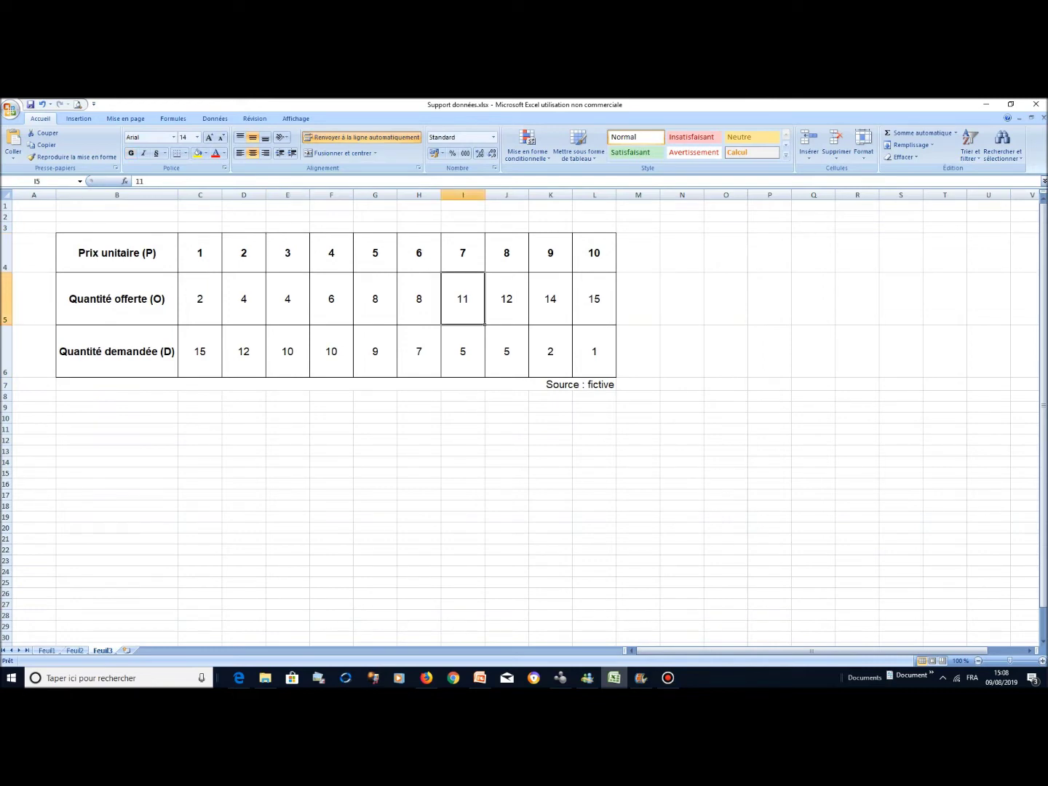
click(463, 253)
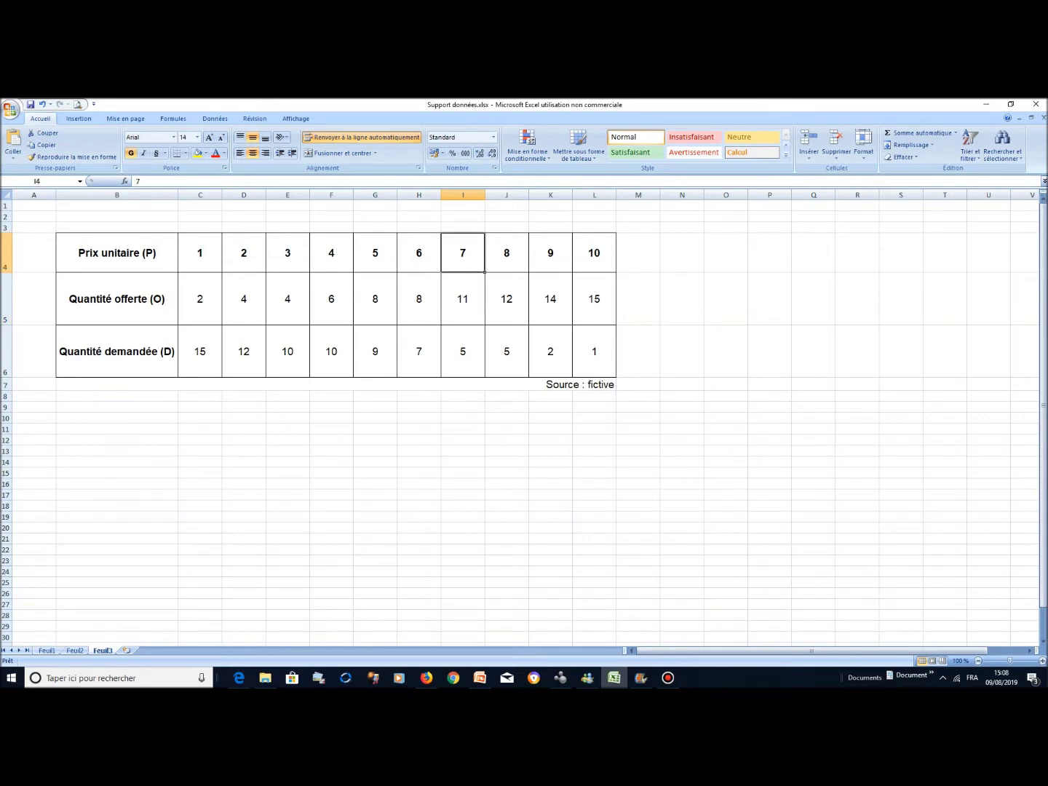
Step: Compare how the offered and demanded quantities in rows 5 and 6 evolve as the unit price rises
click(199, 299)
click(244, 299)
click(287, 299)
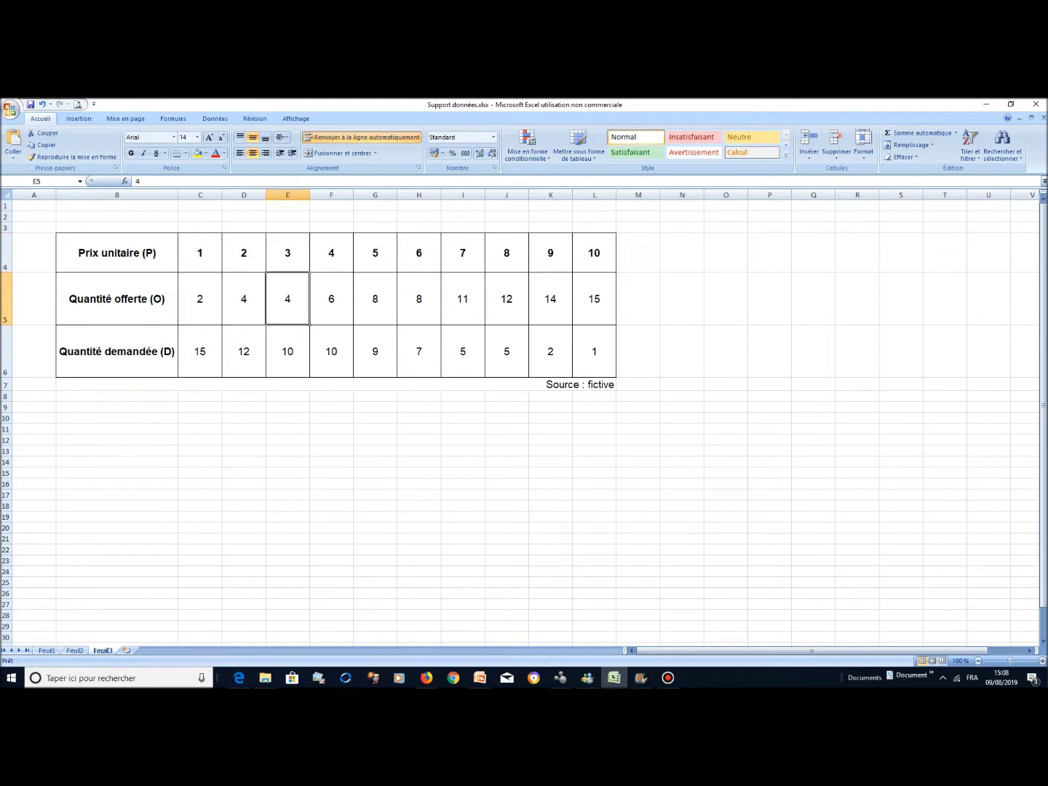
click(199, 352)
click(244, 352)
click(287, 351)
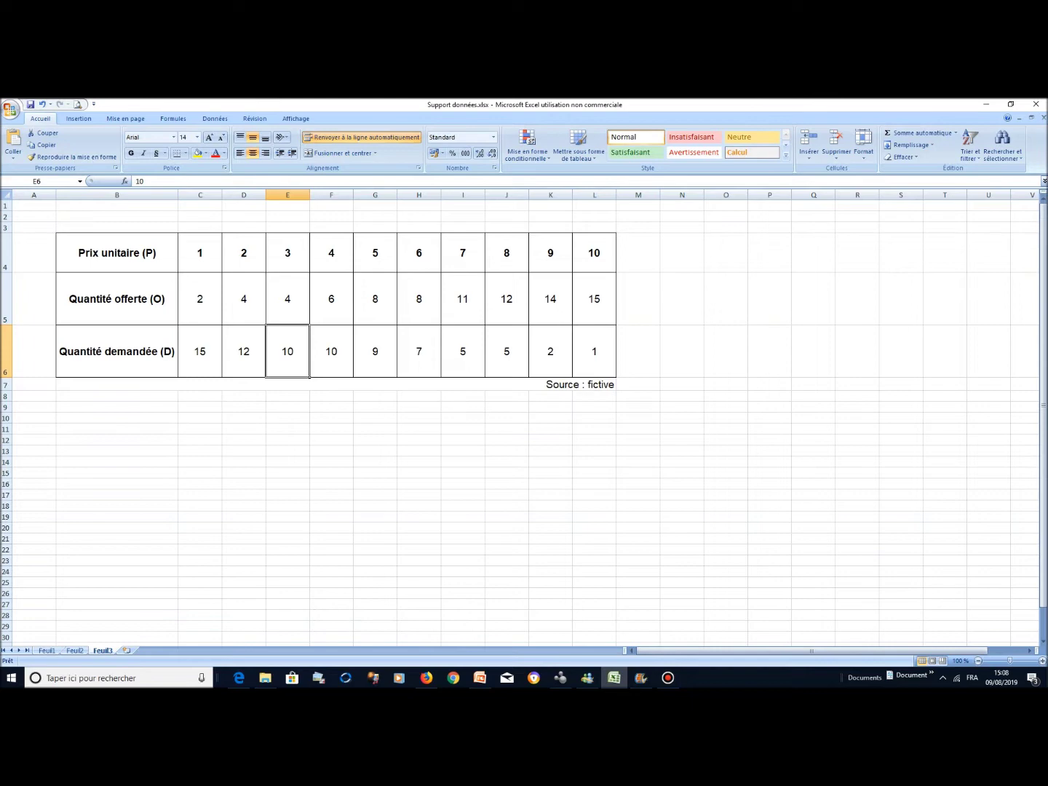
click(375, 429)
click(199, 299)
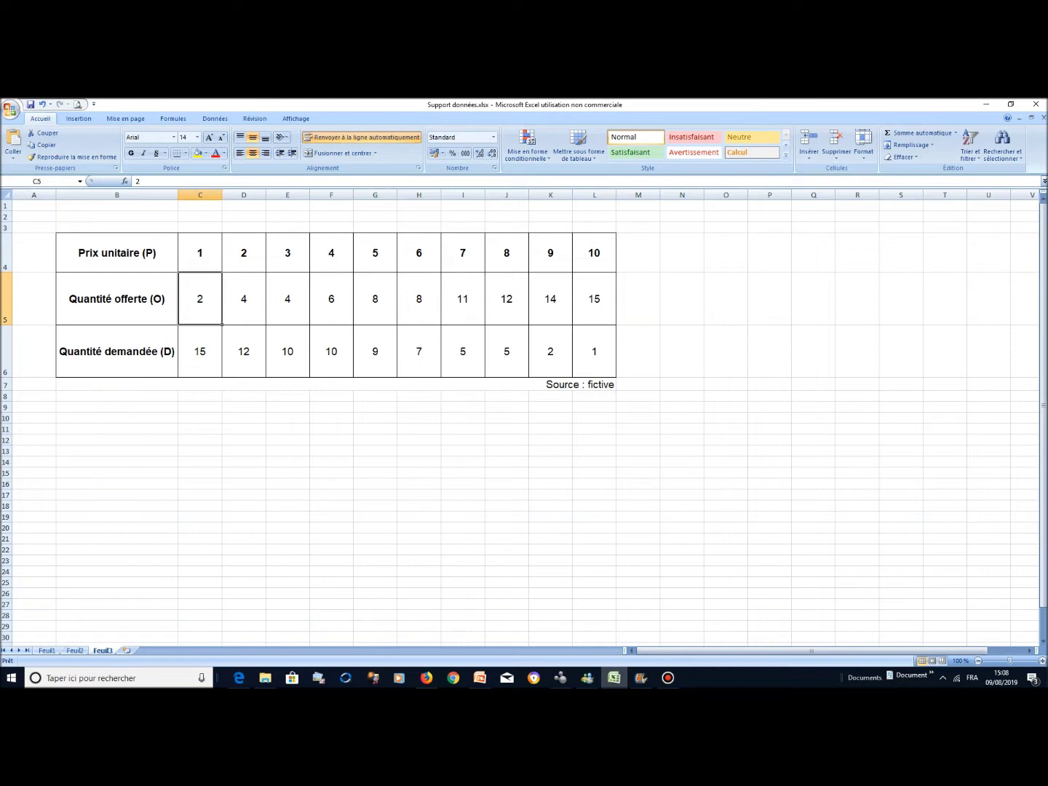
click(507, 351)
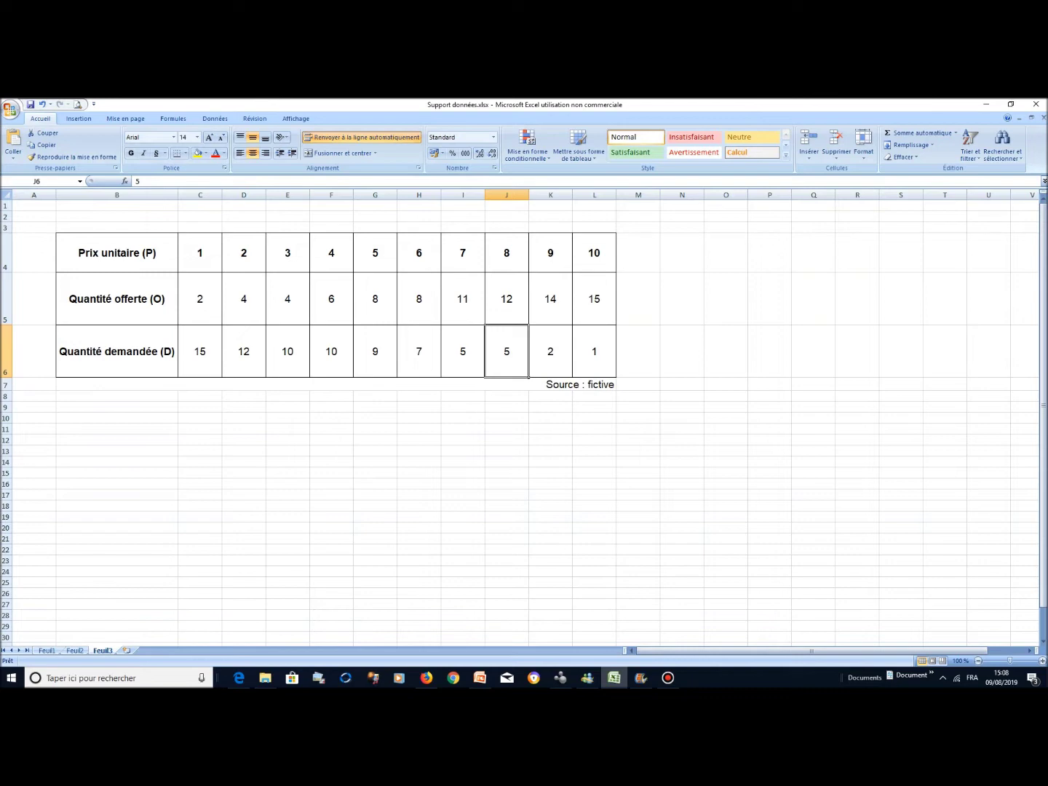
click(463, 440)
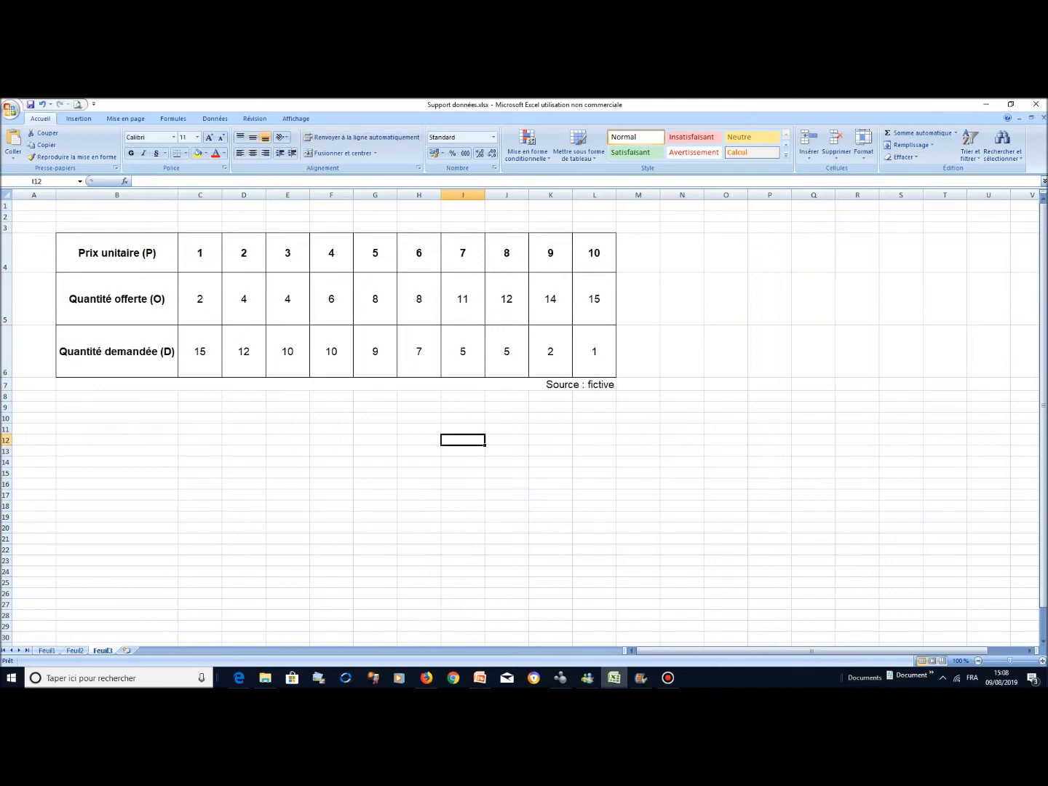
Step: Insert an empty markers-only scatter chart and place it beside the table, over columns O to T
click(331, 419)
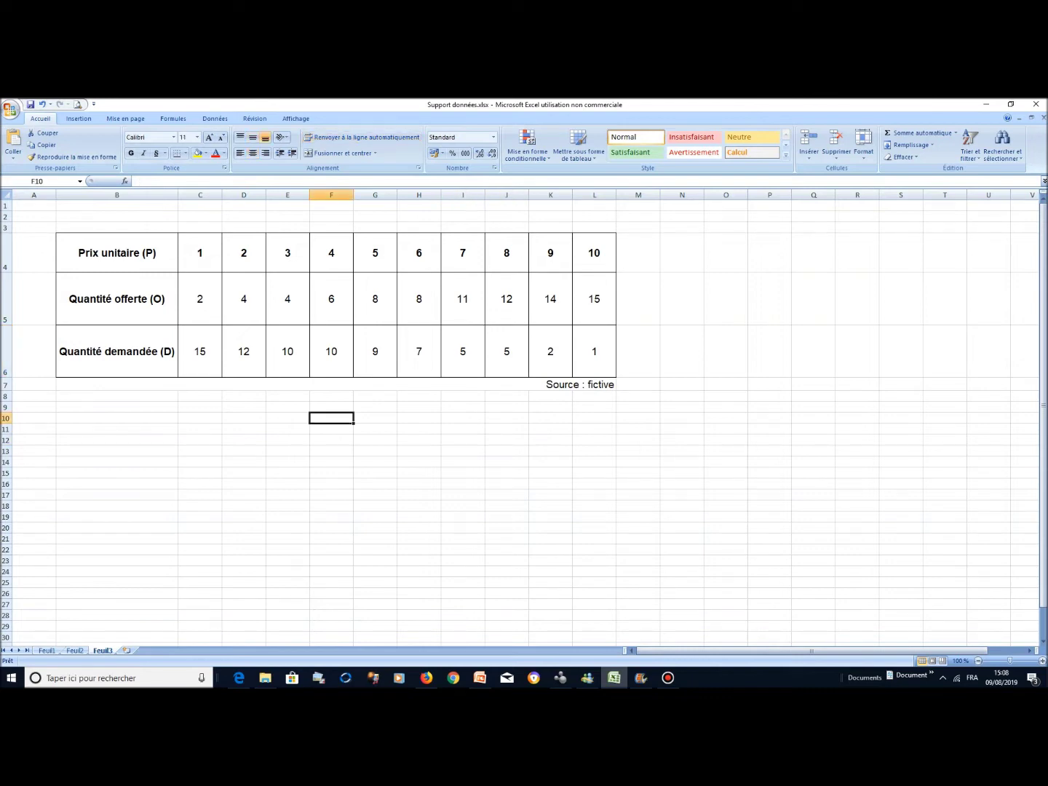
click(79, 119)
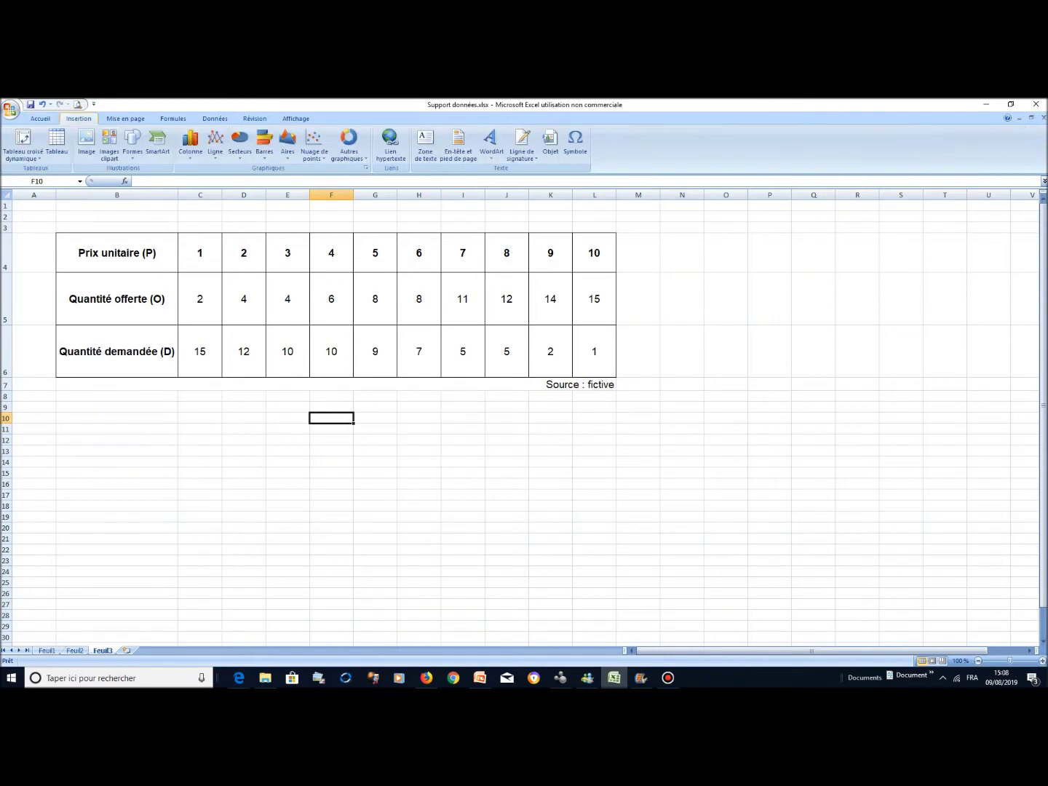
click(314, 149)
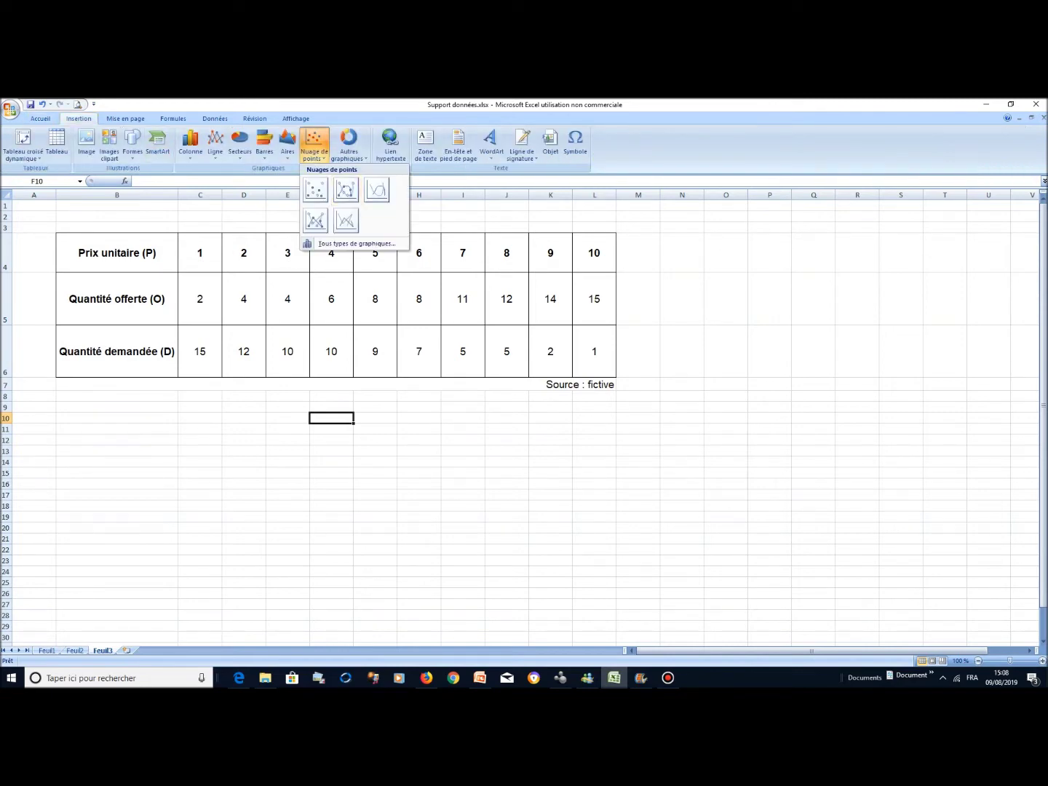
click(315, 190)
drag(533, 429, 838, 305)
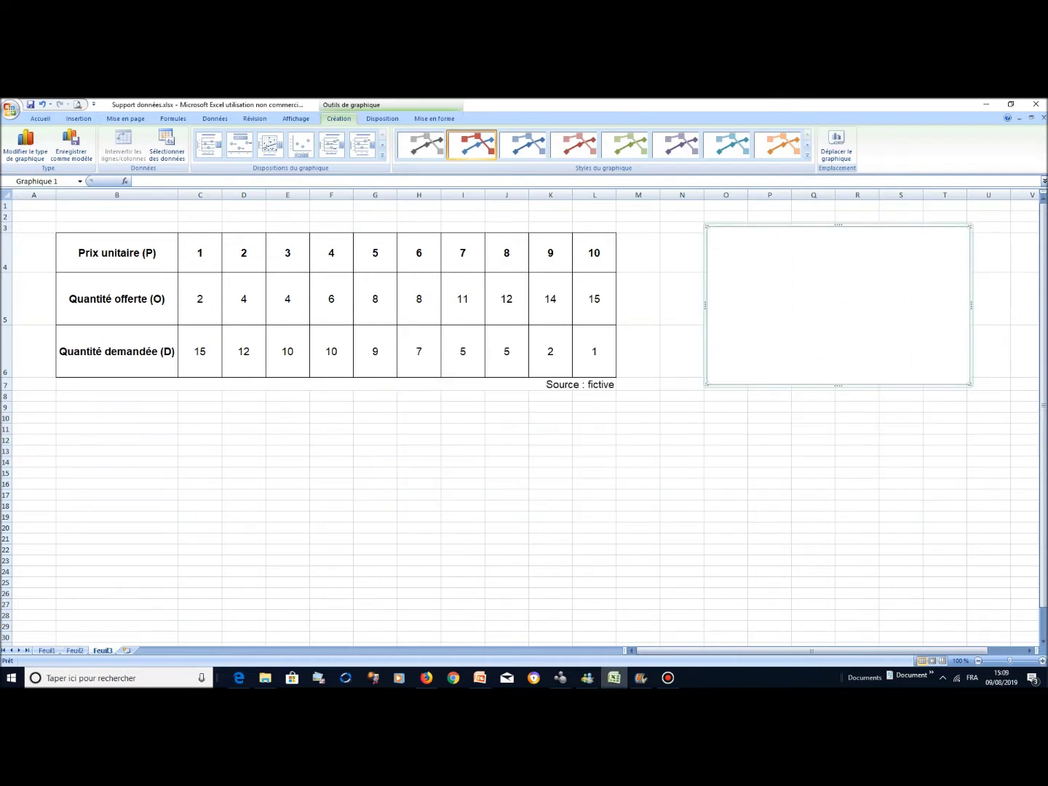
Step: Add a chart series named "Courbe de demande" with the demanded quantities C6:L6 as its X values
click(168, 146)
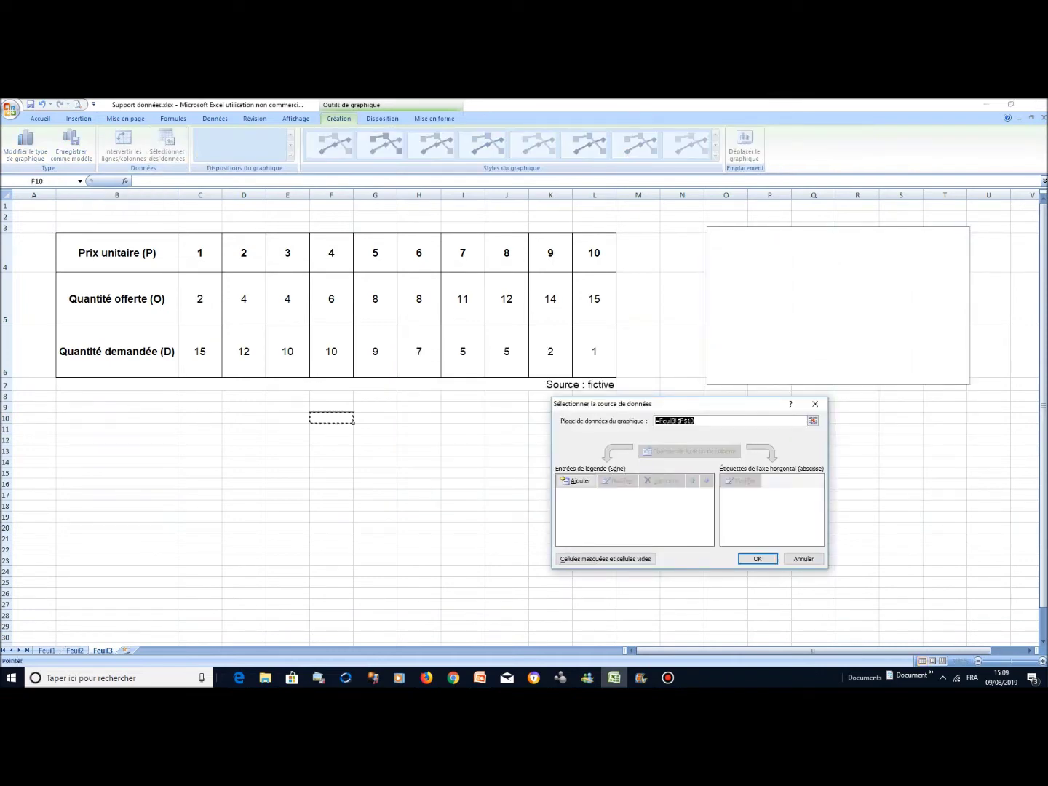
click(575, 481)
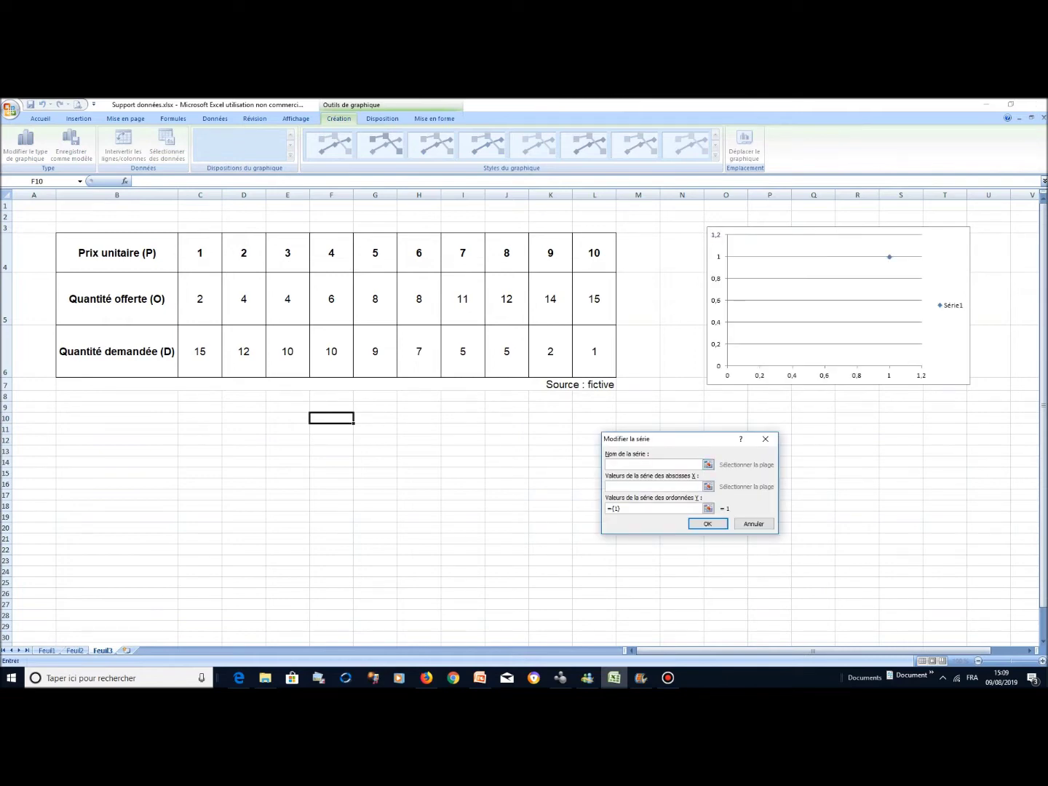
text(Courbe de demande)
click(653, 486)
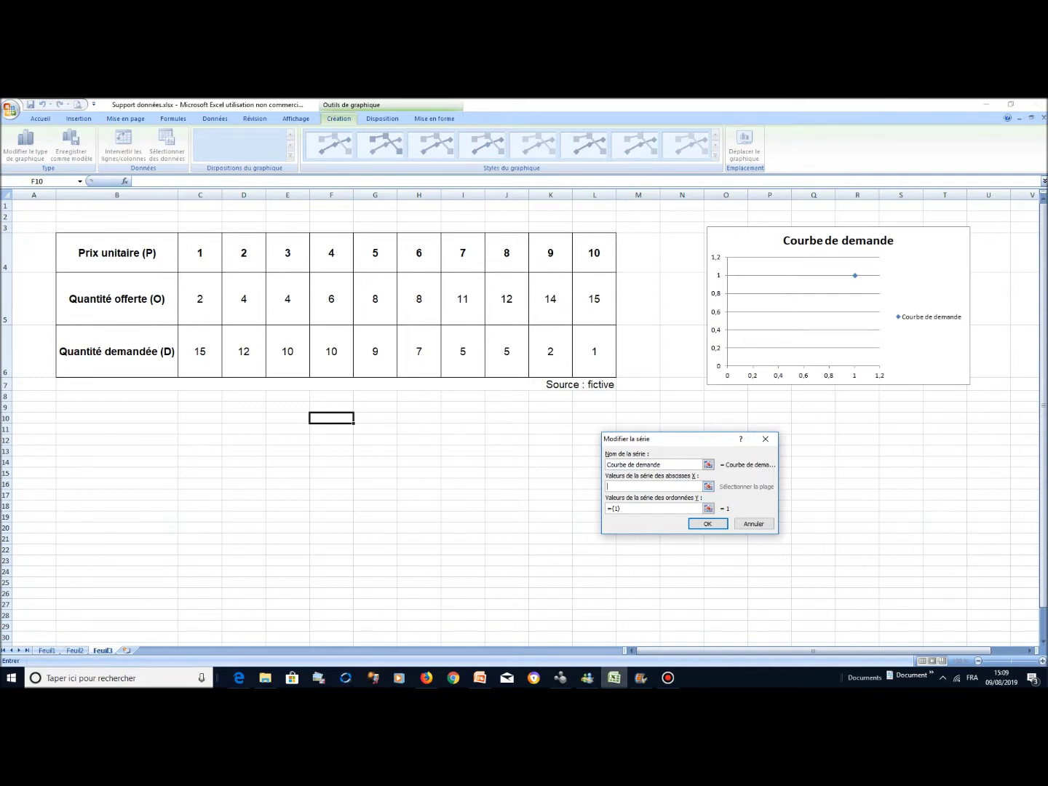
drag(200, 352, 612, 361)
Step: Set the demand series' Y values to the unit prices C4:L4 and accept the chart's data source
click(639, 508)
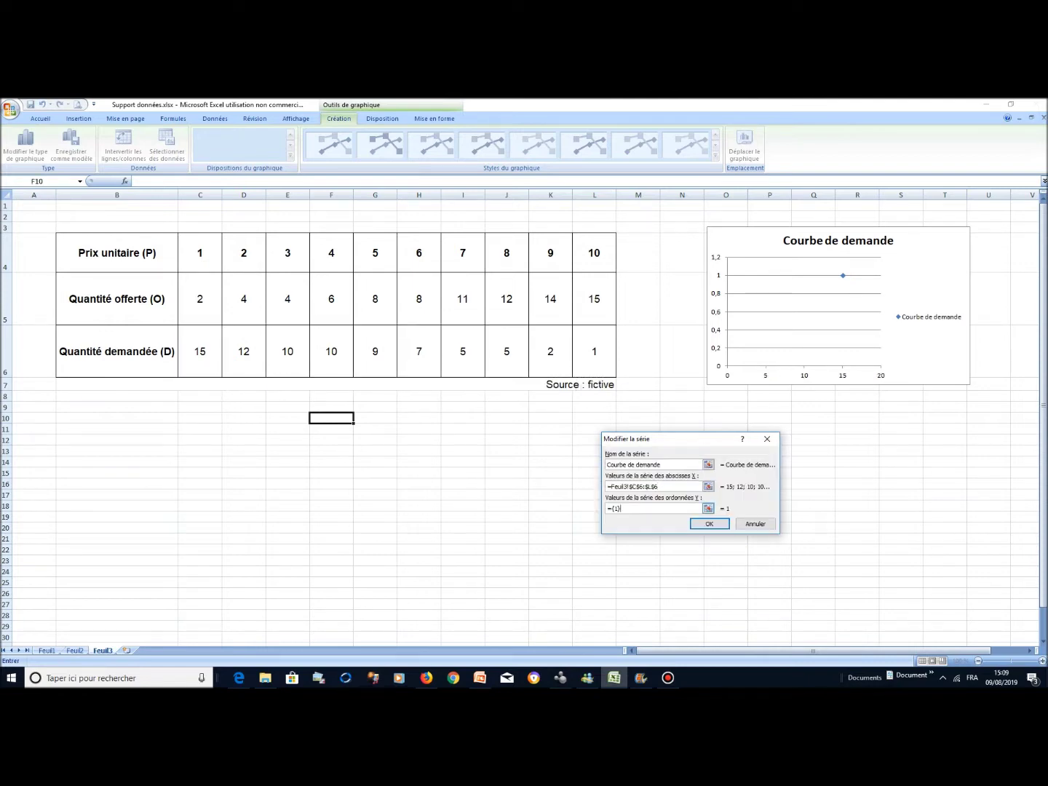
key(BackSpace)
key(BackSpace)
key(BackSpace)
drag(200, 252, 598, 254)
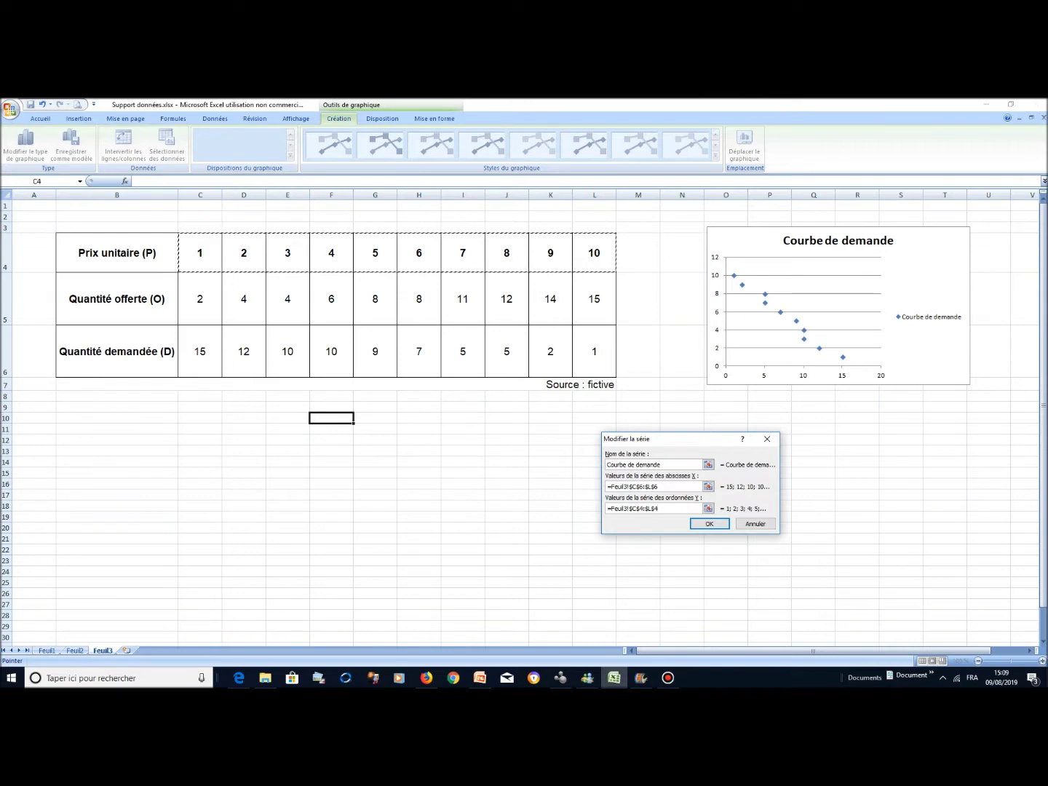
click(709, 524)
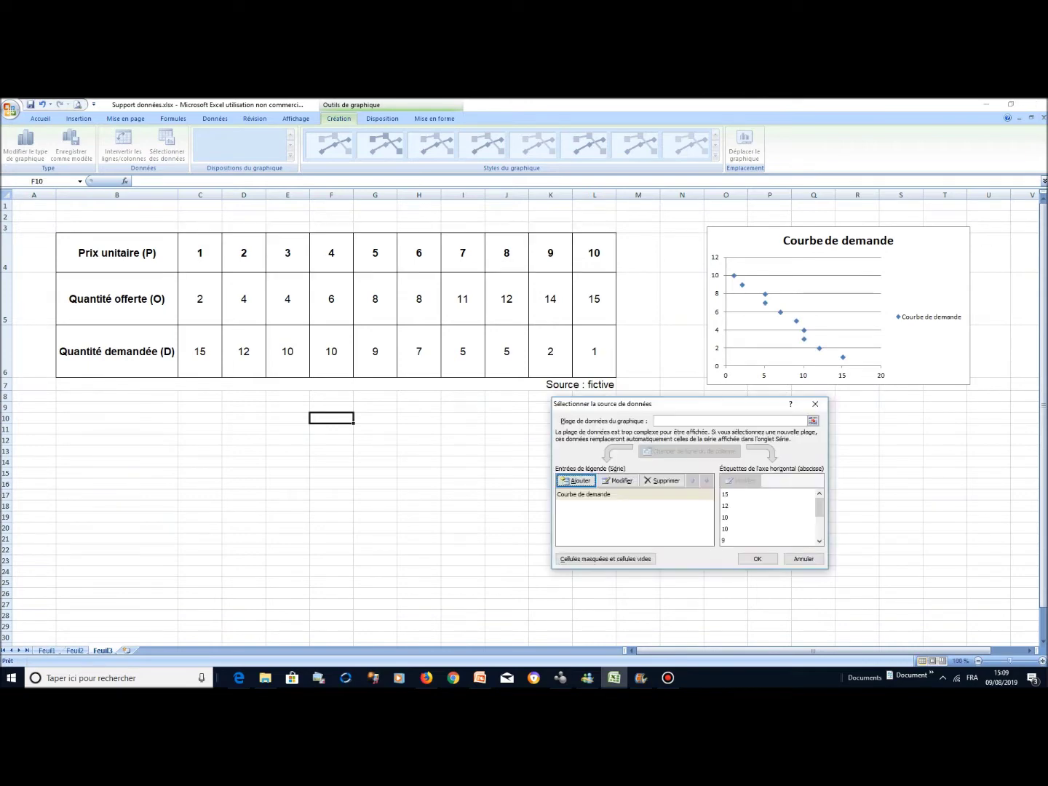
click(758, 558)
Step: Move the chart beneath the table and enlarge it to span about columns B to I and rows 8 to 27
drag(837, 306, 273, 476)
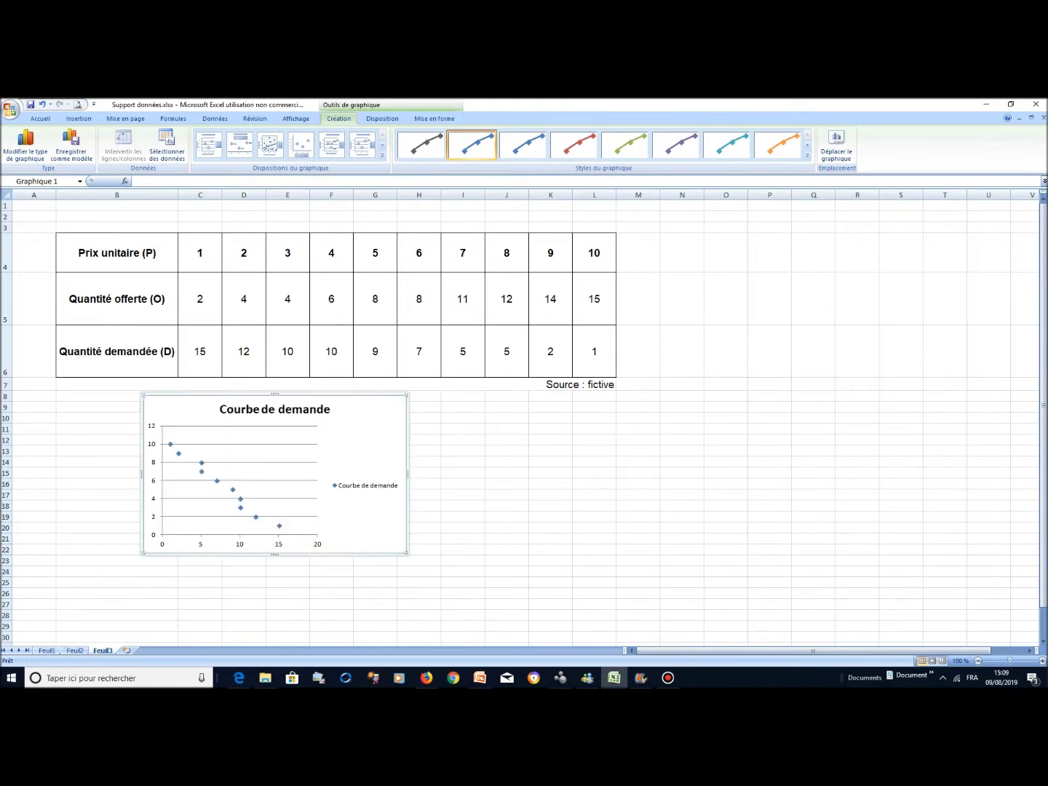
drag(408, 474, 461, 475)
drag(302, 554, 301, 610)
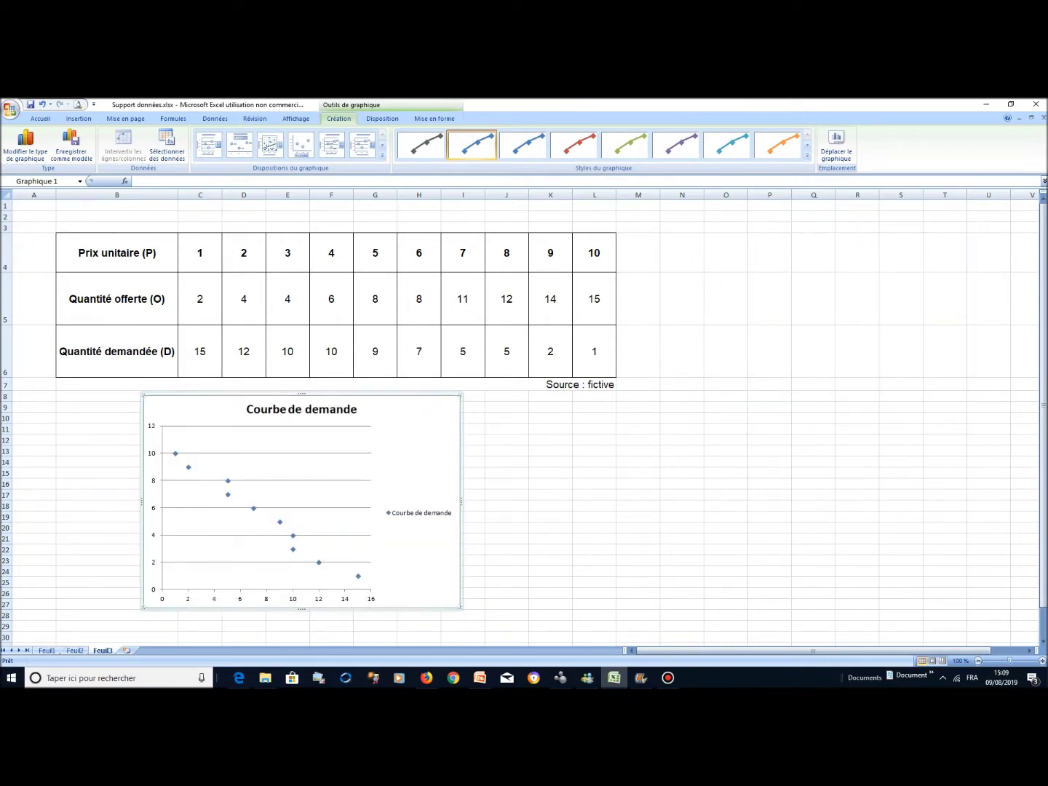
Step: Add a linear trendline to the demand series and move its format dialog clear of the chart
scroll(524, 419, down, 2)
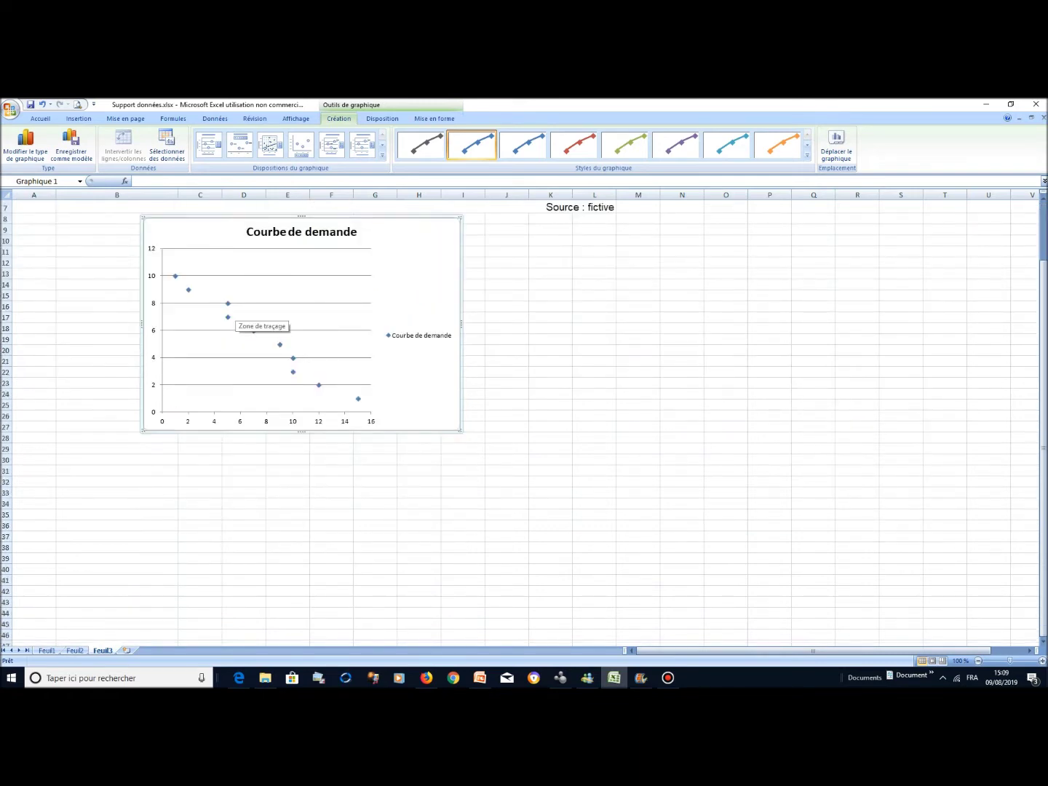
click(187, 290)
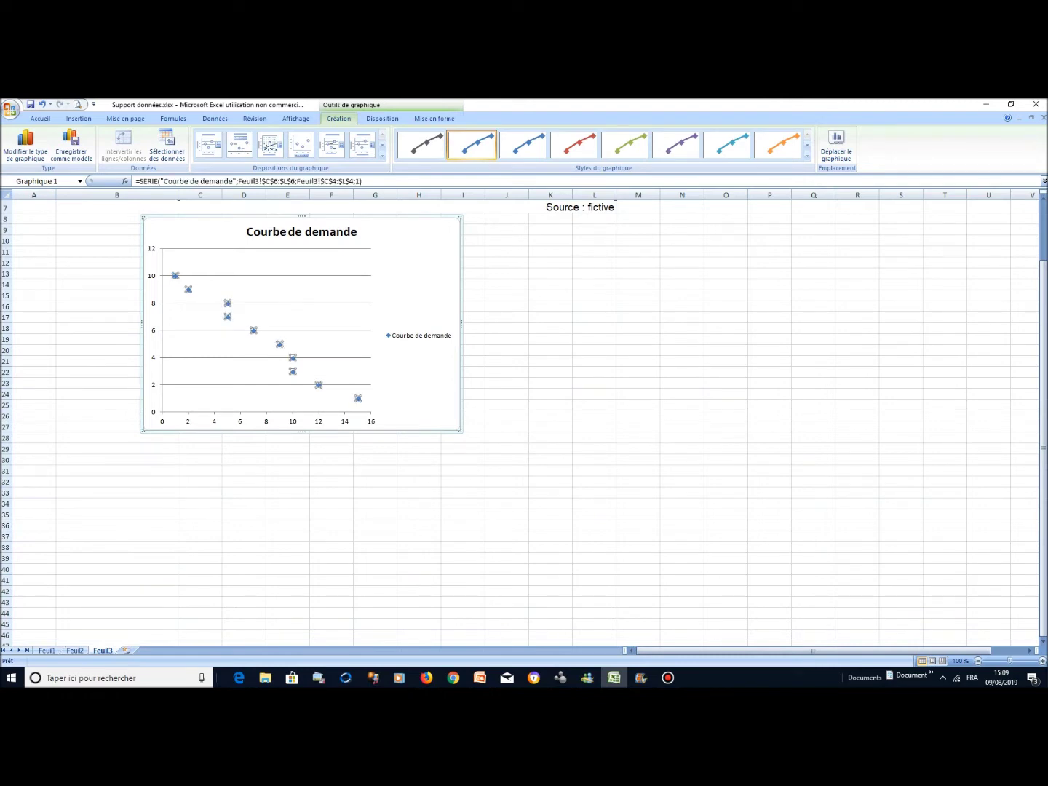
right_click(189, 289)
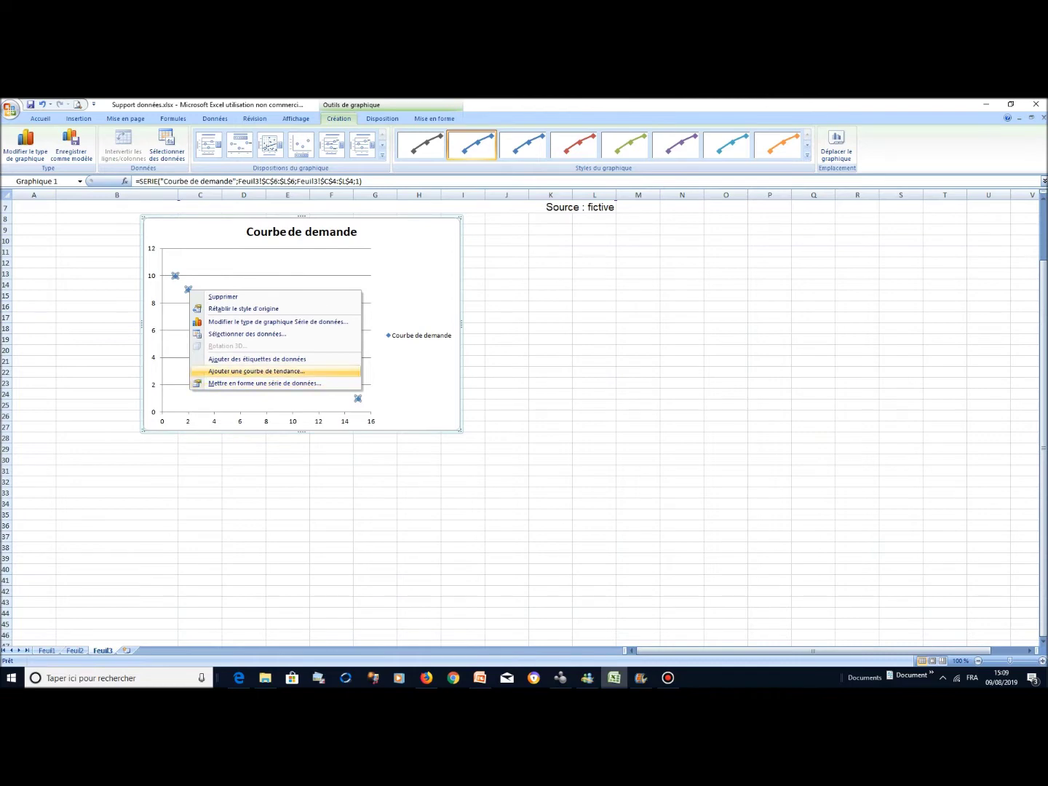
click(256, 371)
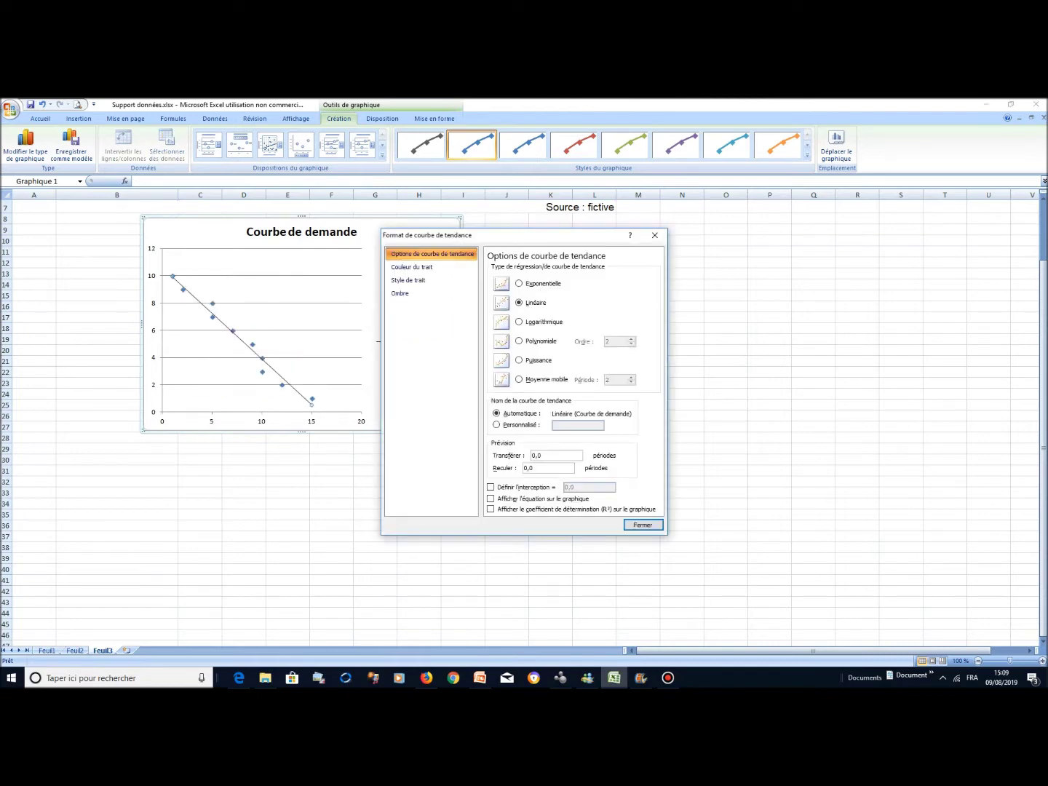
drag(473, 235, 749, 215)
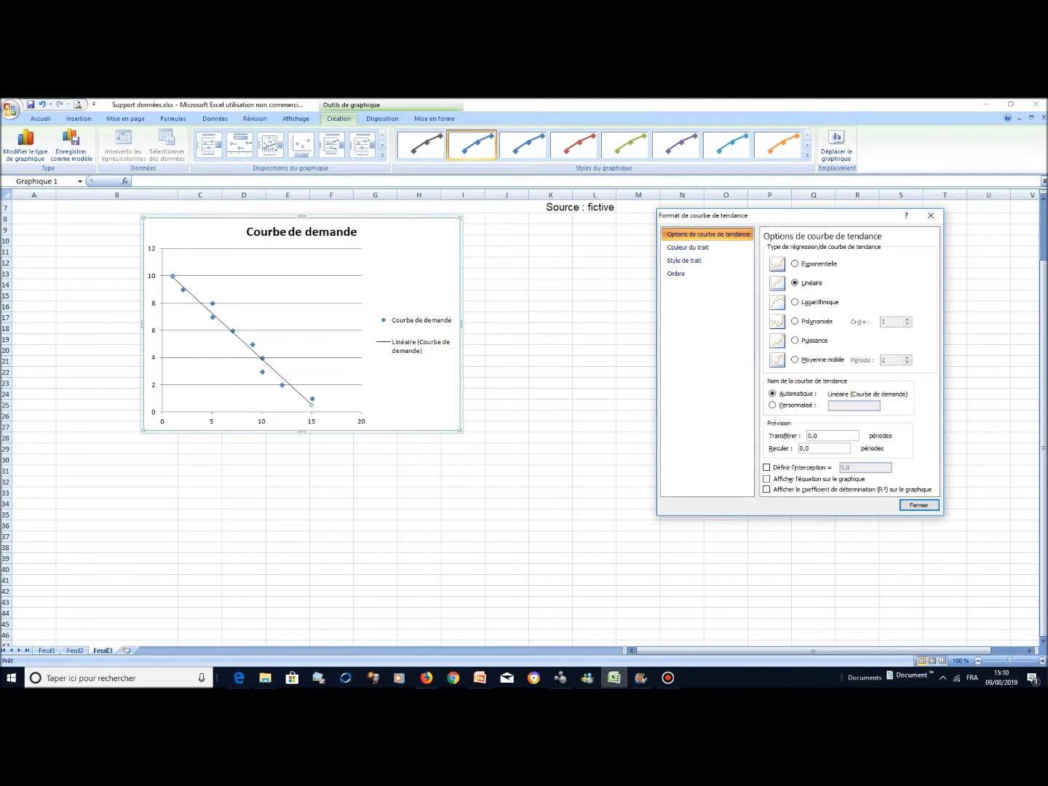
Step: Display the trendline's equation on the chart and move it to the empty area above the line
click(766, 479)
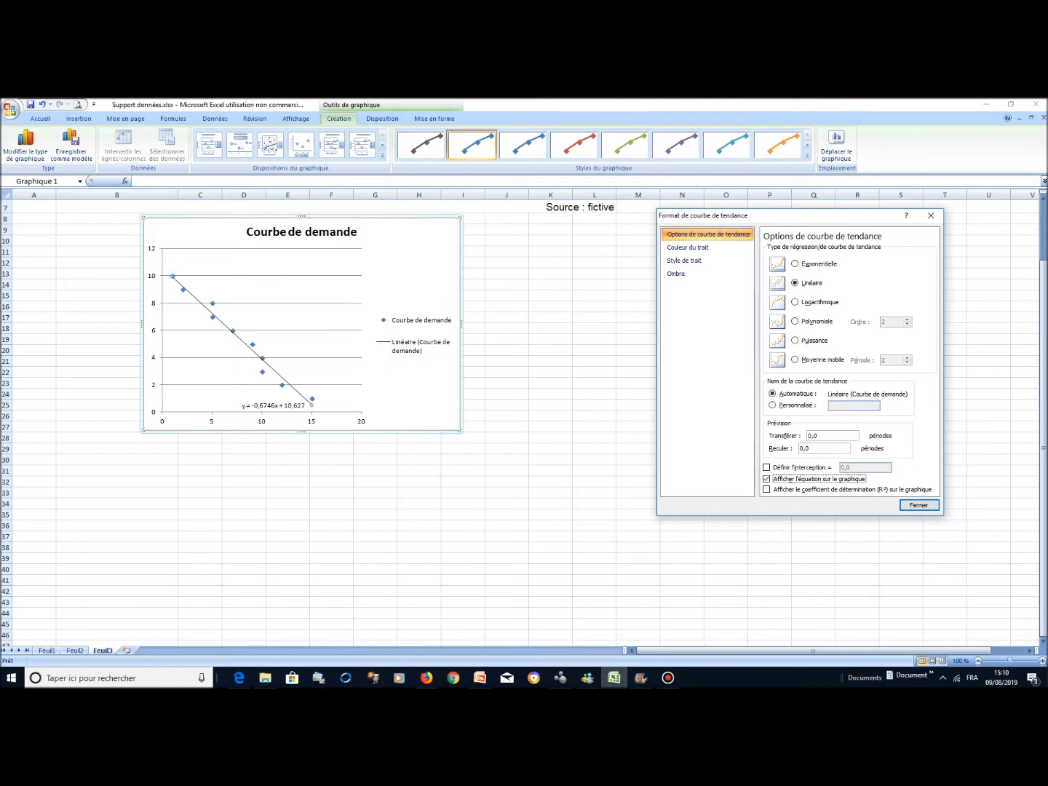
click(919, 506)
click(274, 405)
drag(302, 302, 303, 287)
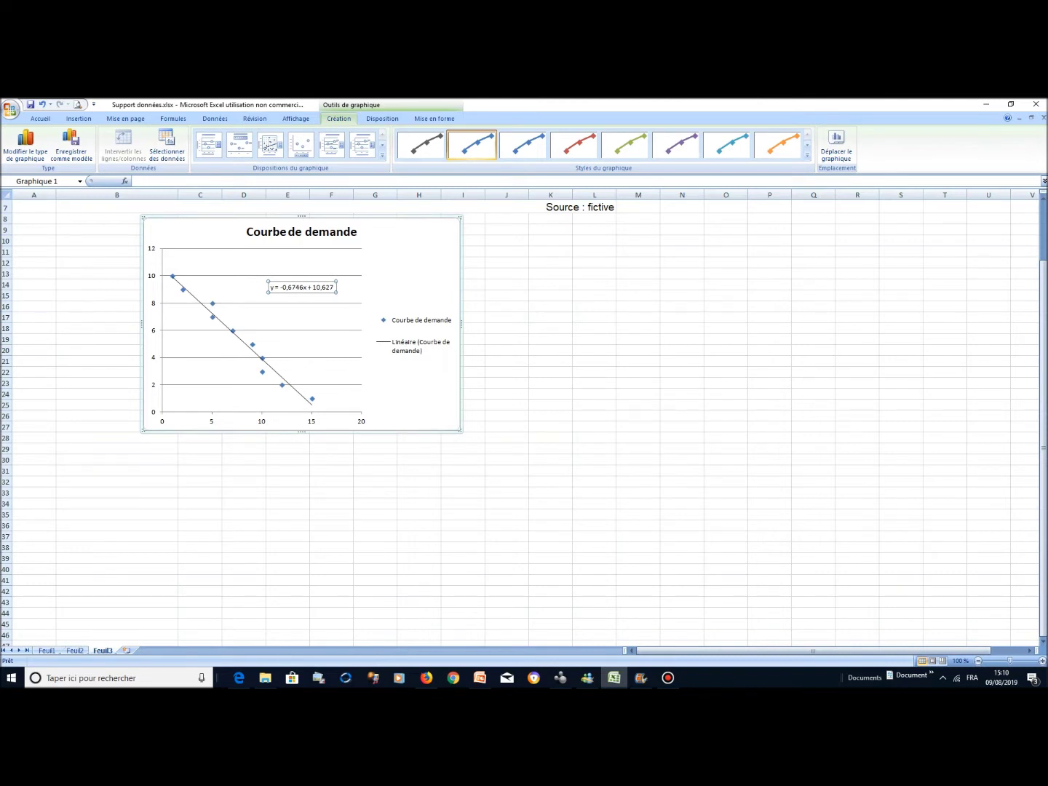
Step: Increase the line width of the demand chart's trendline to just over 2 pt
click(206, 308)
right_click(206, 307)
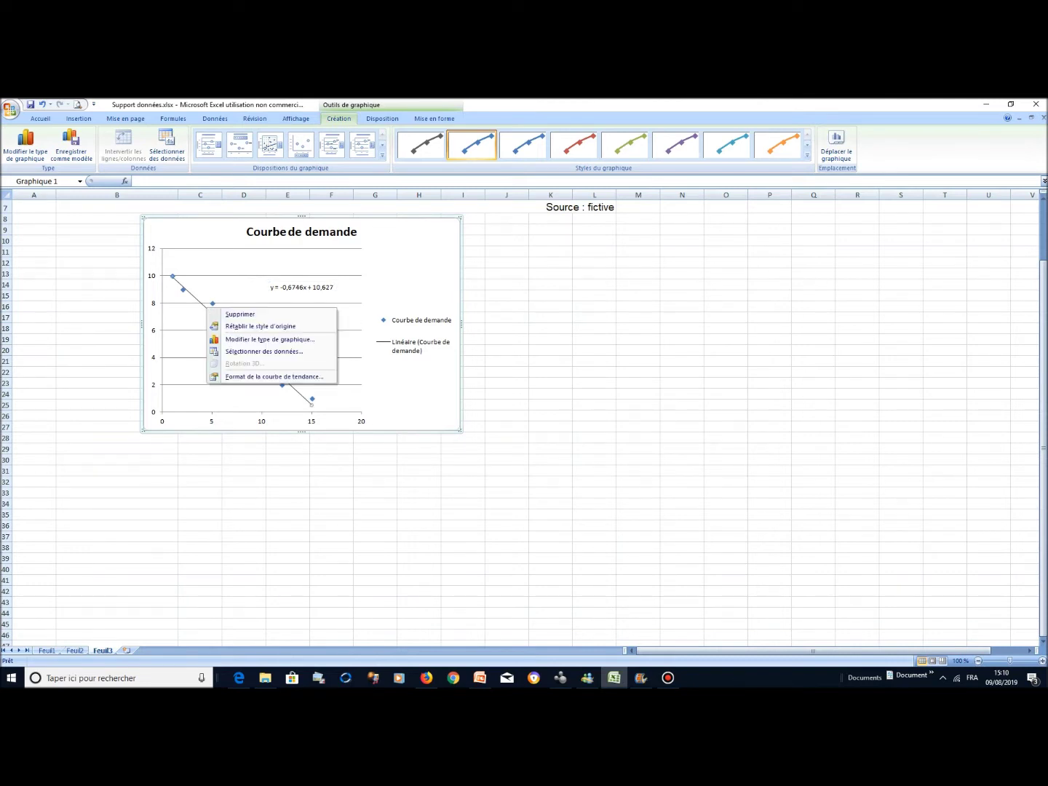
click(273, 377)
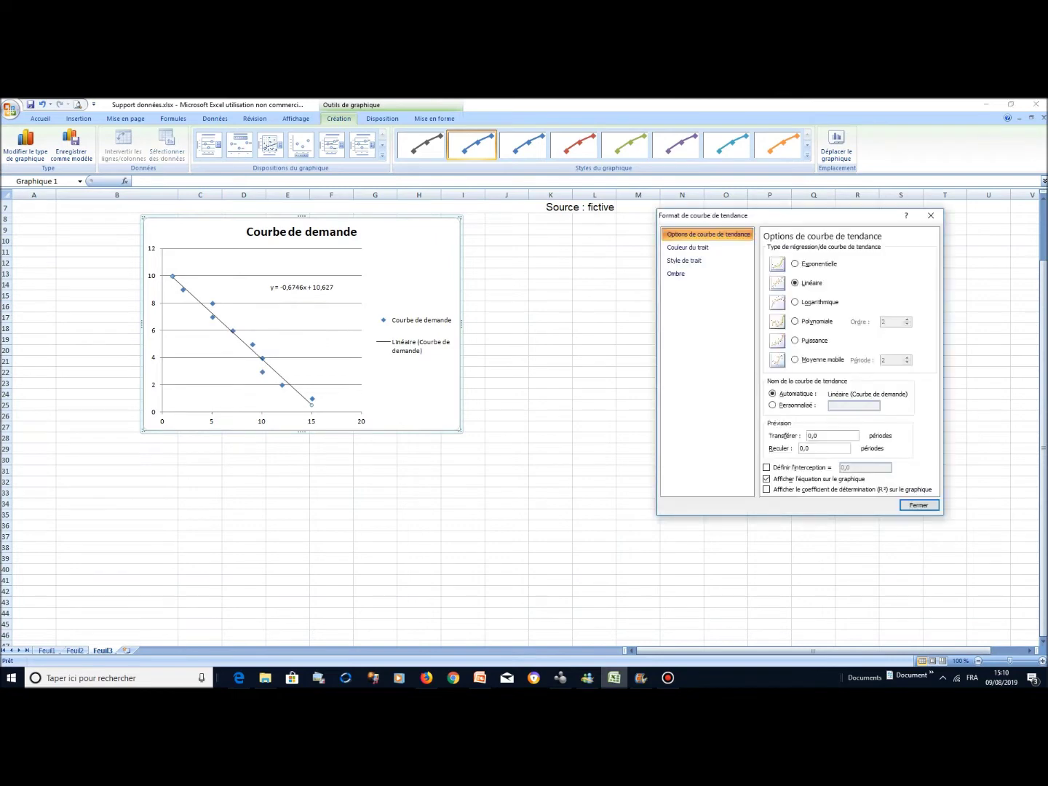
click(685, 260)
click(856, 247)
click(856, 246)
click(856, 246)
click(856, 246)
click(857, 246)
click(856, 246)
click(856, 246)
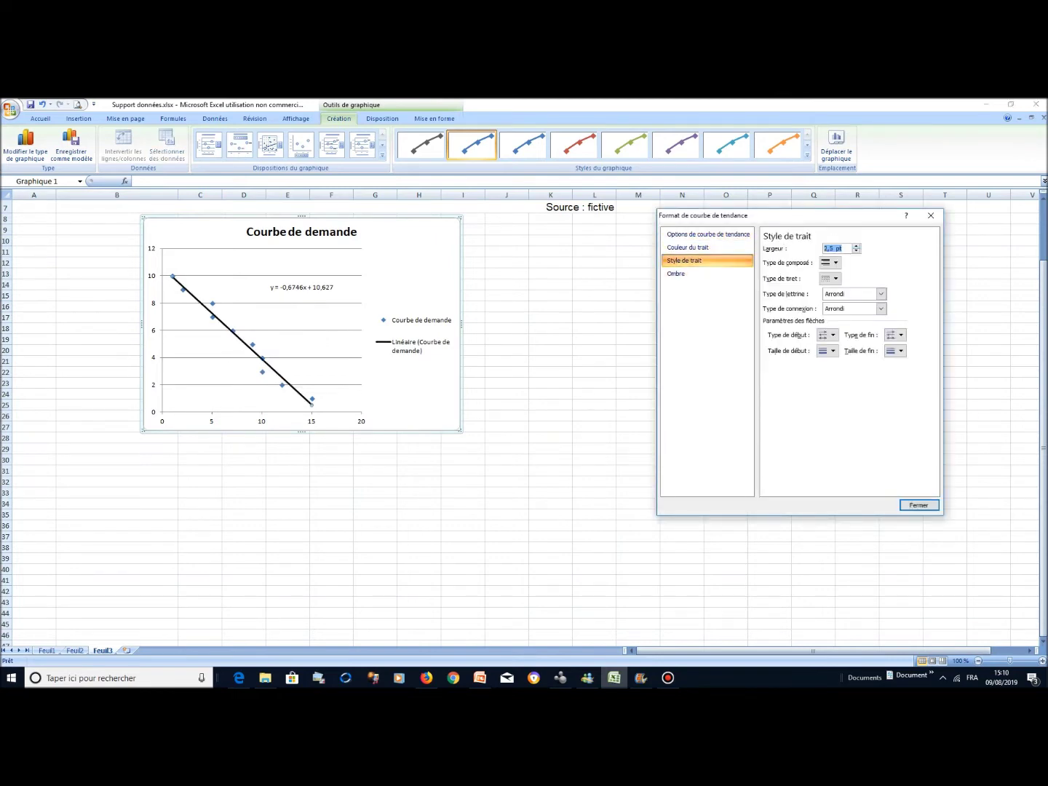
Step: Colour the demand chart's trendline dark red as a solid line and close its format dialog
click(687, 246)
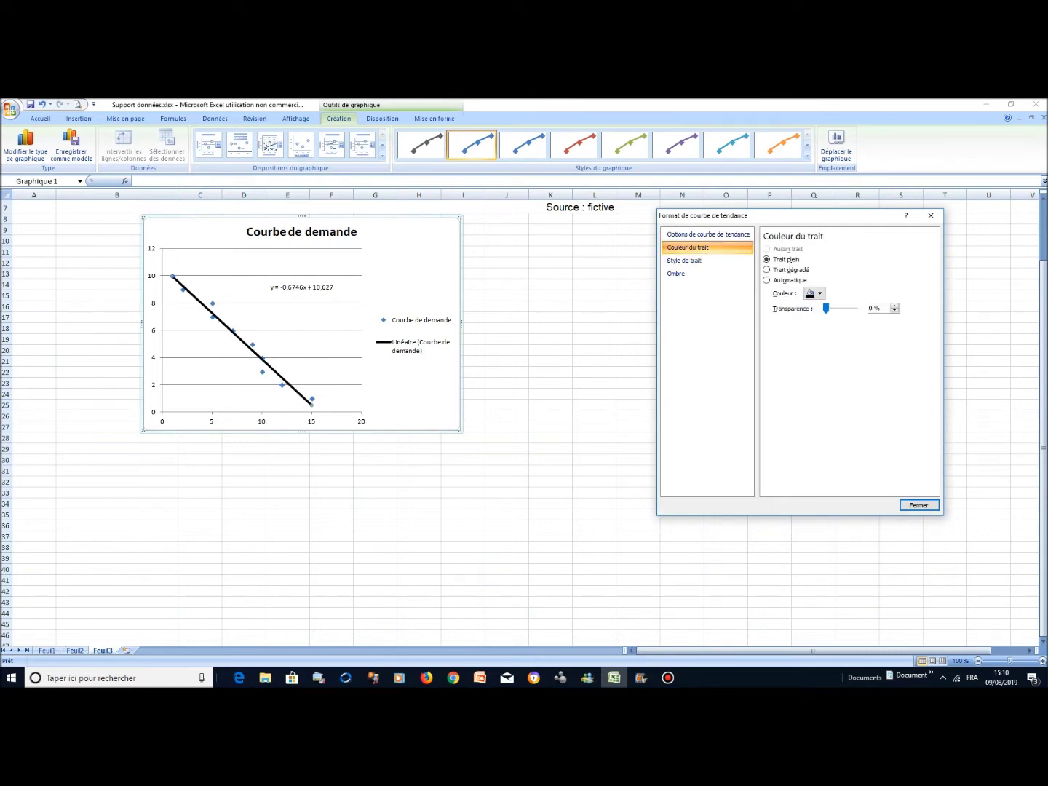
click(816, 293)
click(809, 376)
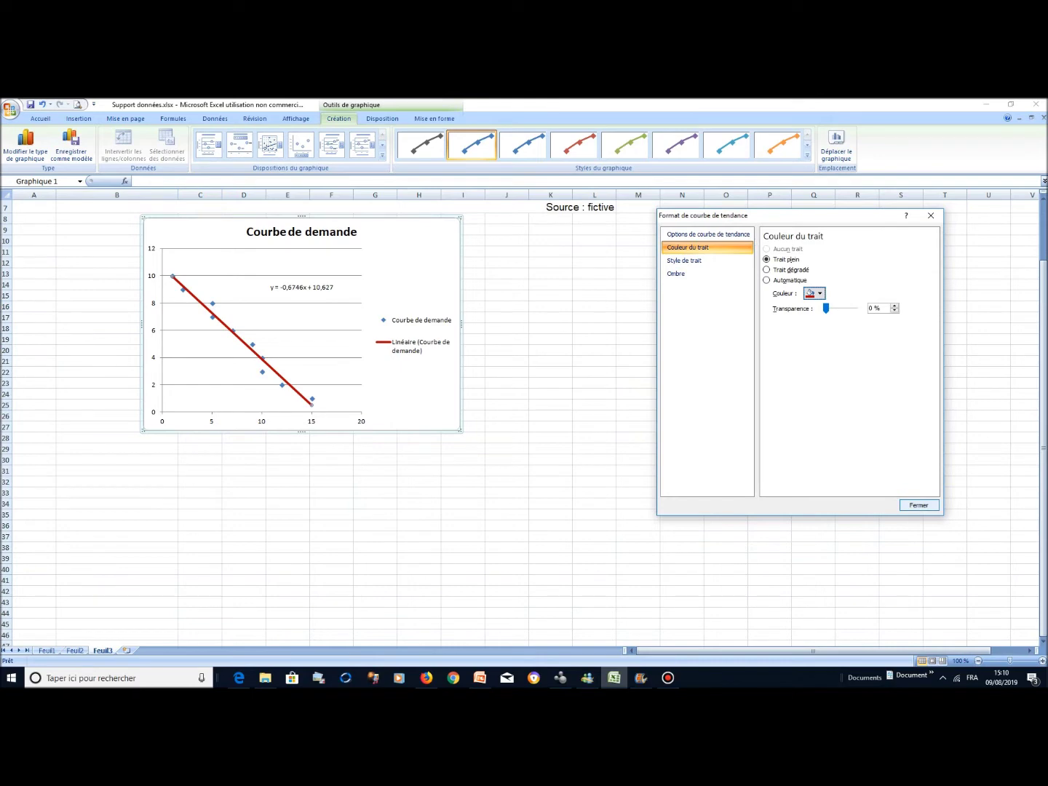
click(919, 506)
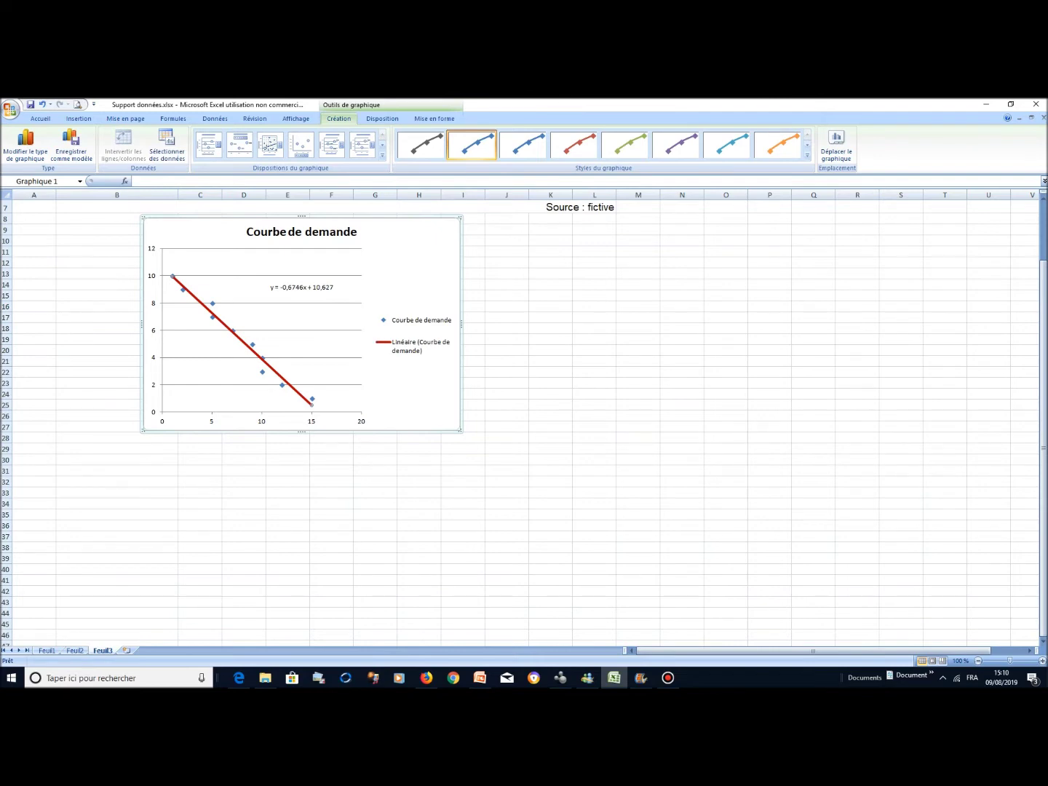
Step: Set the demand series' marker type to none so that only the trendline is drawn
right_click(212, 303)
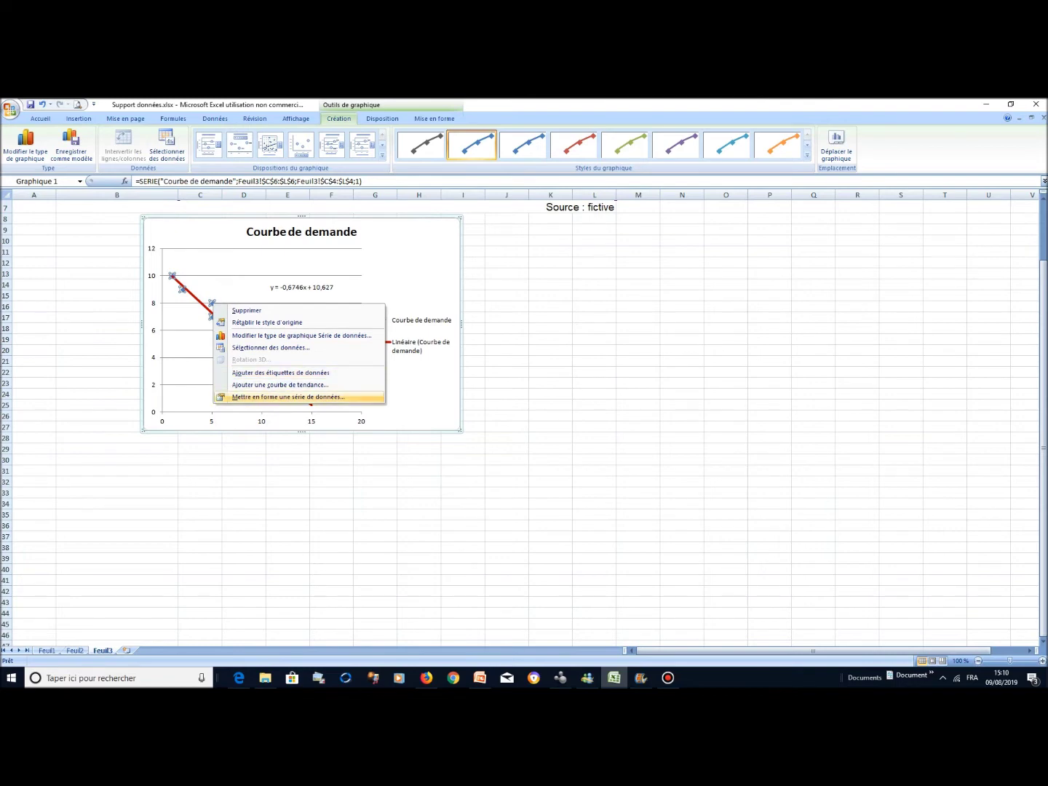
click(288, 396)
click(698, 253)
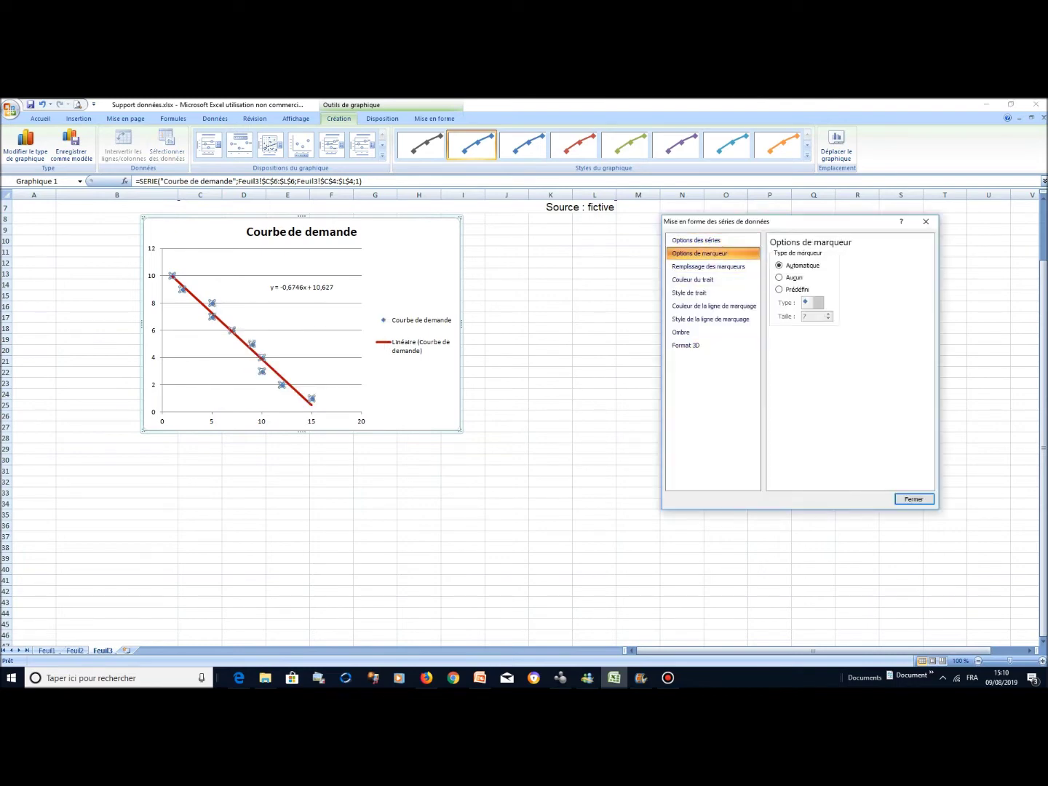
click(779, 277)
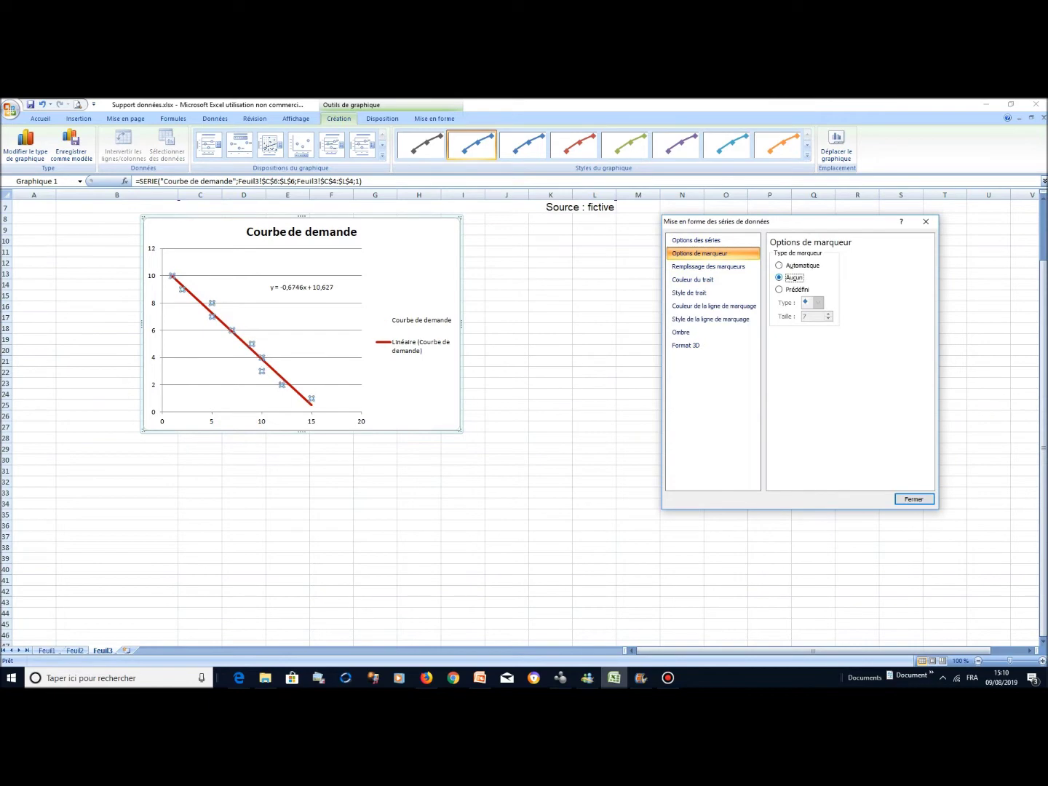
click(726, 427)
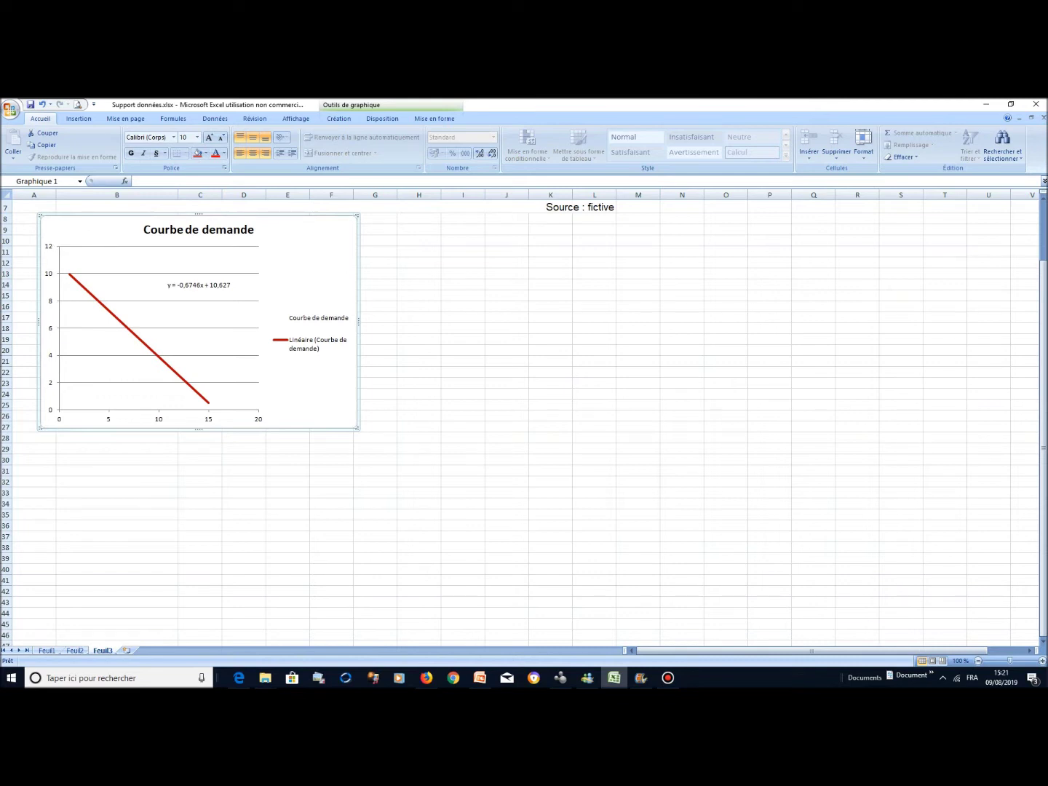
Step: Insert an empty marker-only scatter chart and place it below the table, spanning about K11 to P25
click(200, 284)
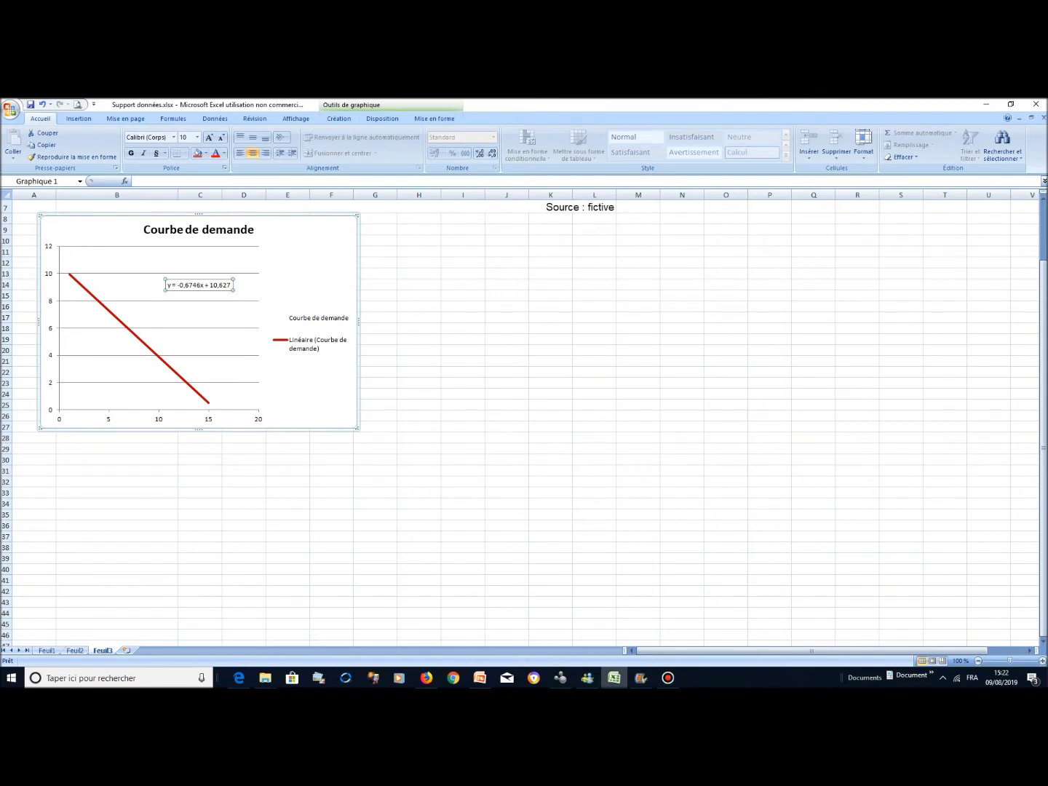
scroll(525, 423, up, 2)
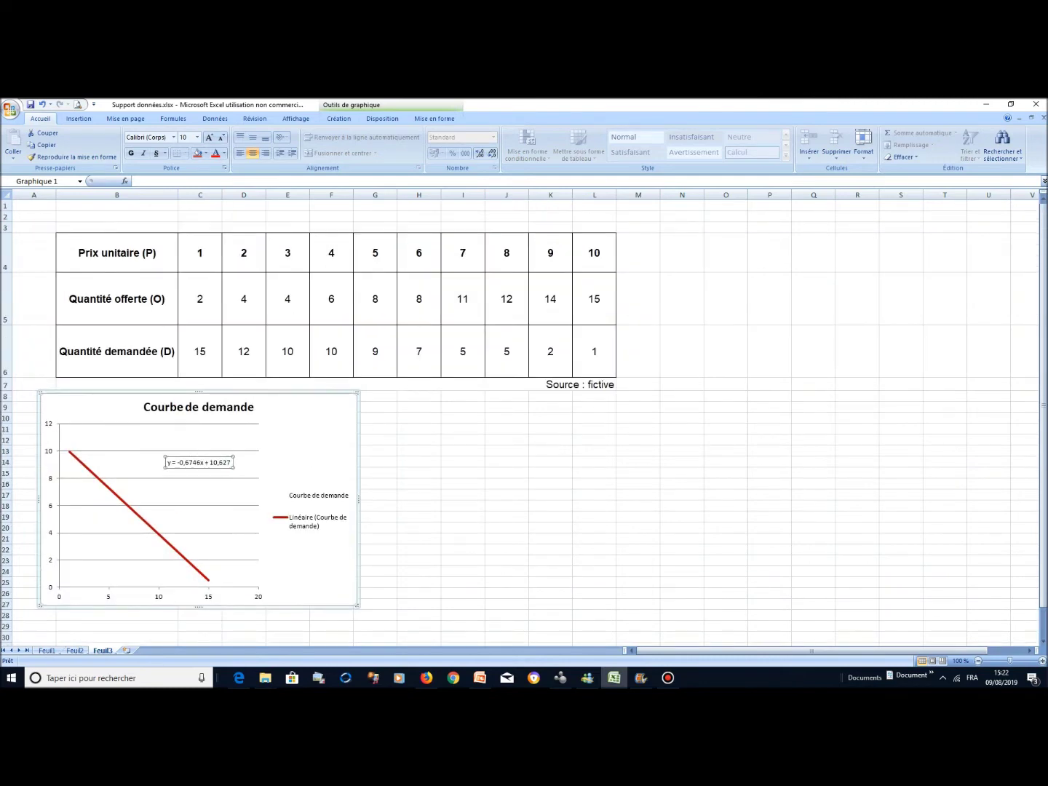
click(508, 407)
click(78, 119)
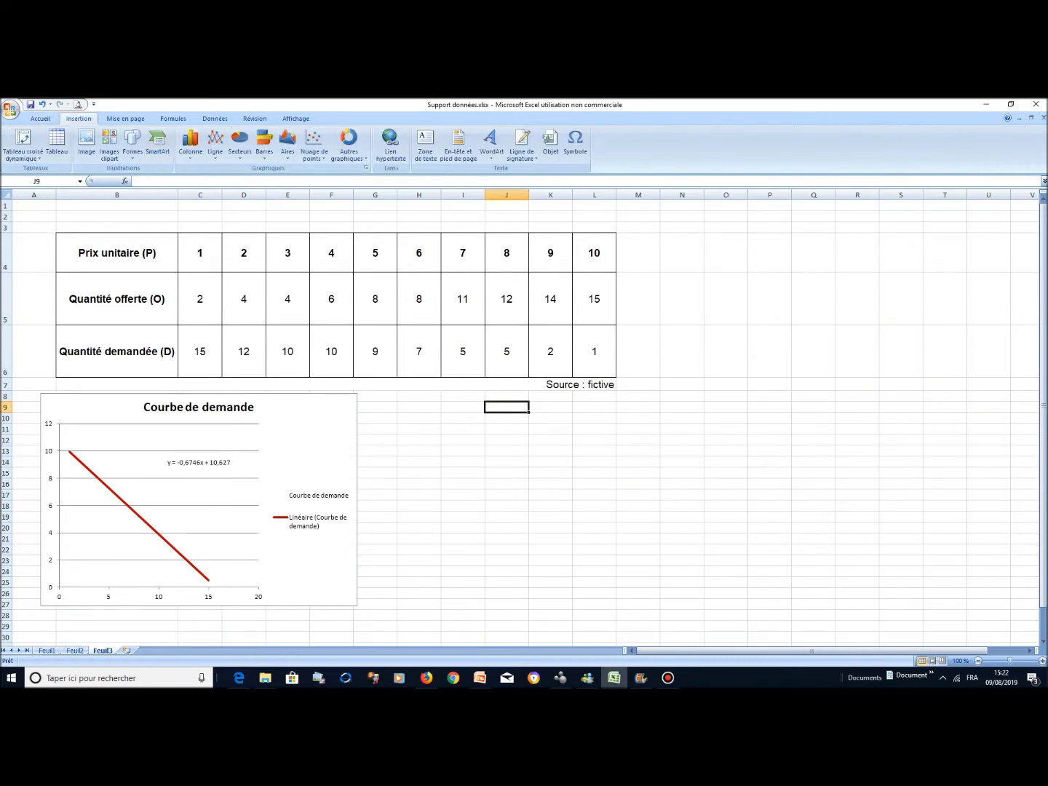
click(314, 146)
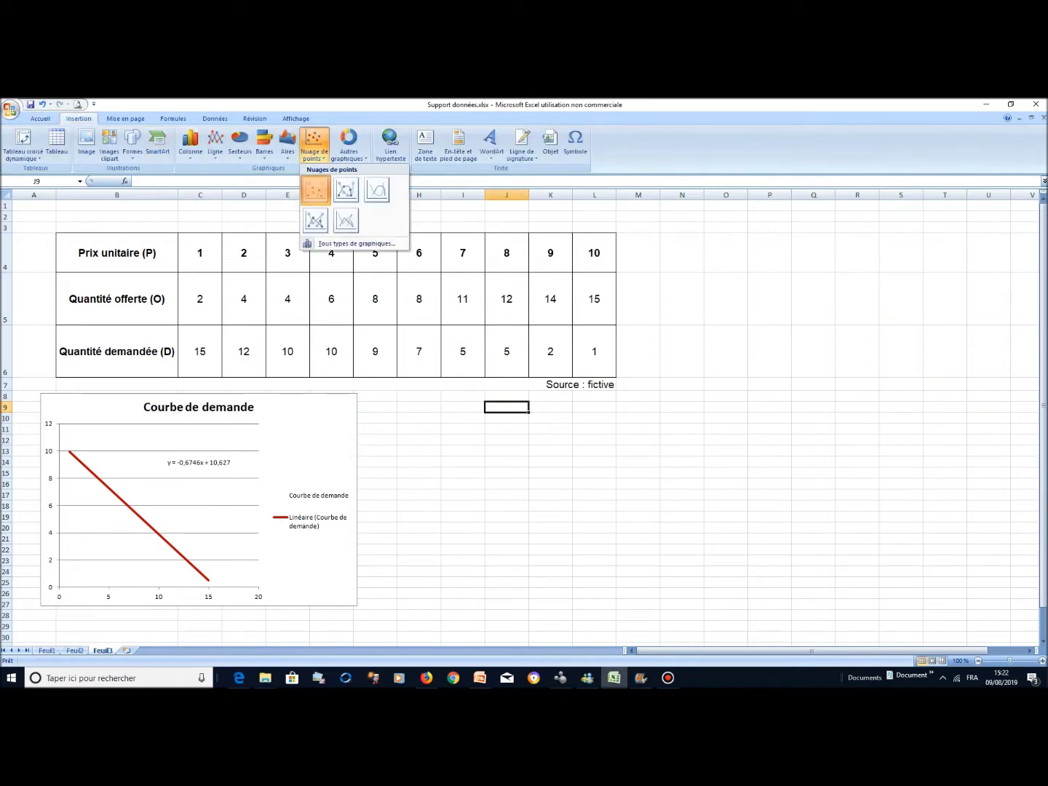
click(315, 189)
drag(510, 426, 640, 510)
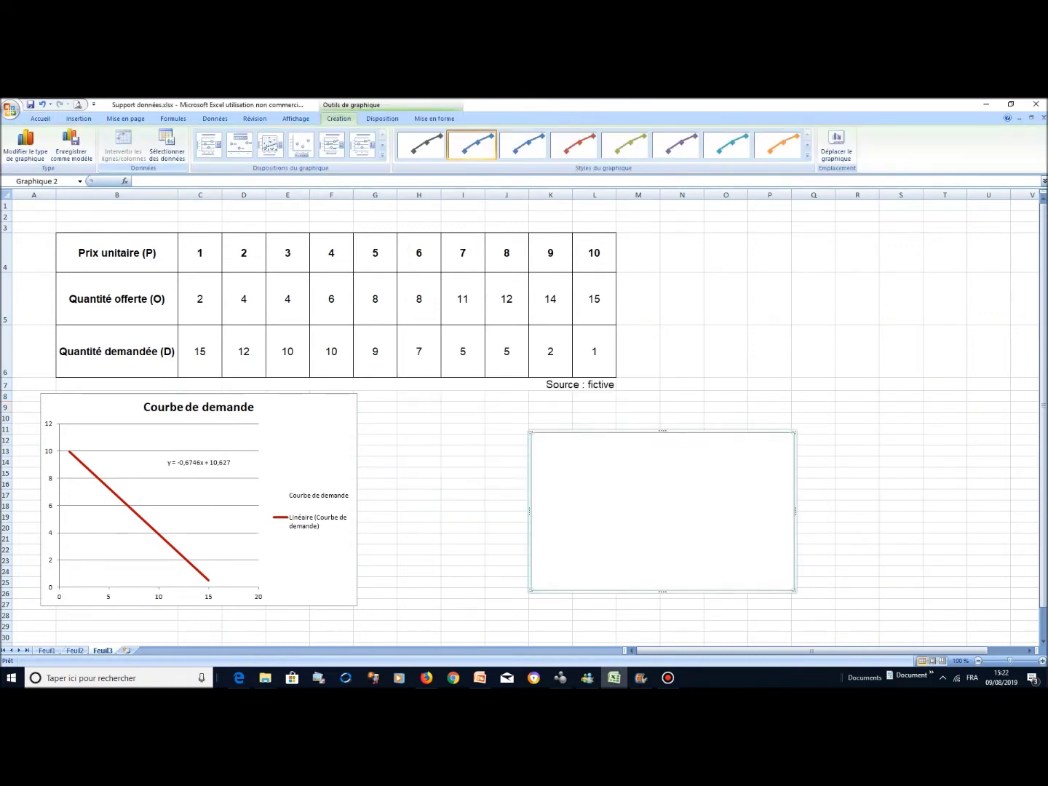
Step: Add a series named "Courbe de demande bis" to the new chart, with the unit prices C4:L4 as X values
click(166, 146)
click(575, 481)
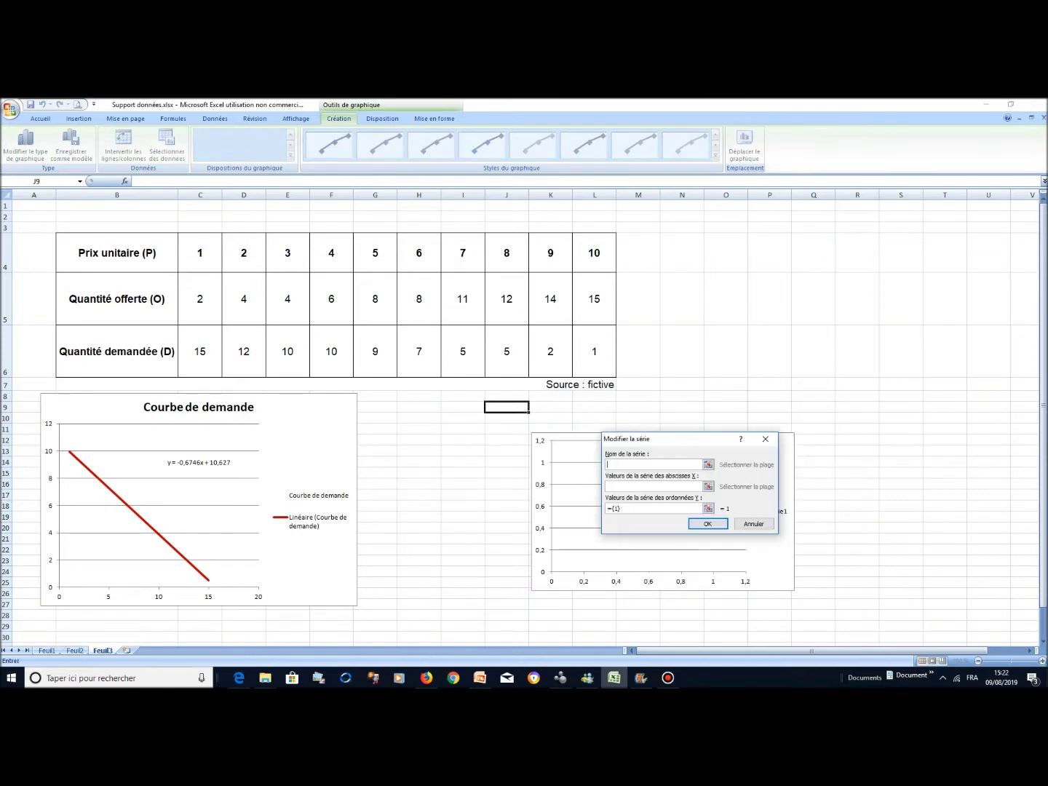
text(Courbe de demande bis)
key(Tab)
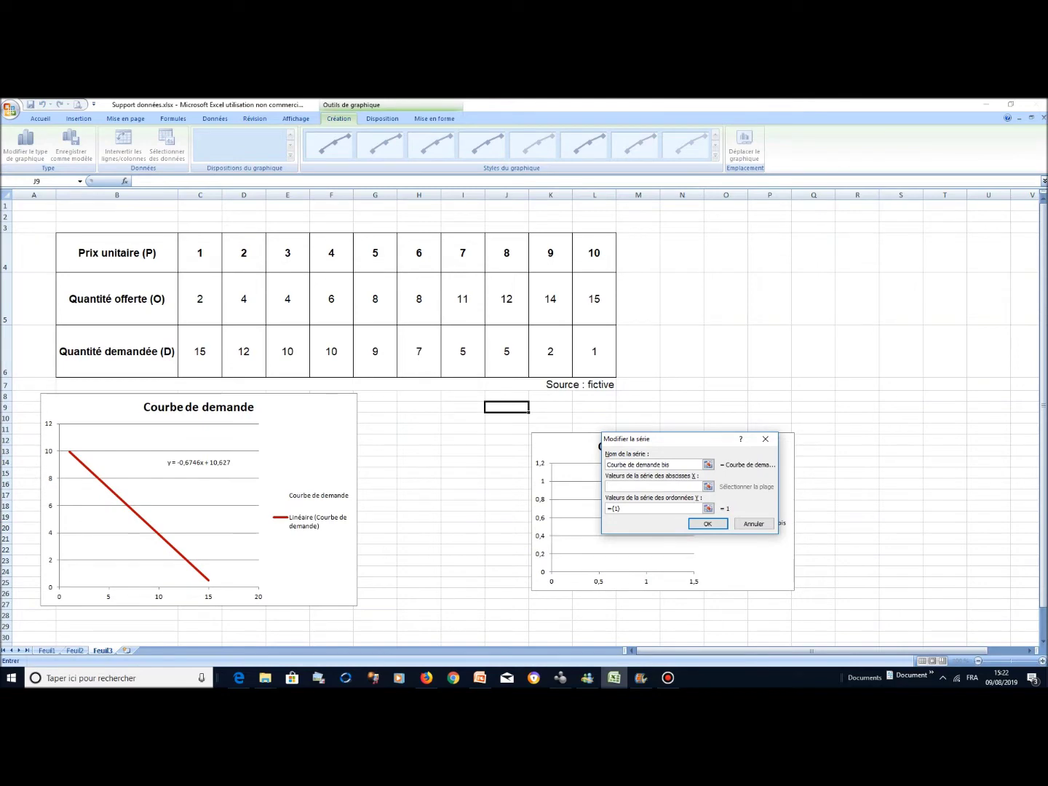
drag(200, 255, 608, 263)
key(Tab)
Step: Set the new series' Y values to the quantities demanded C6:L6 and accept the chart's data source
key(BackSpace)
key(BackSpace)
key(BackSpace)
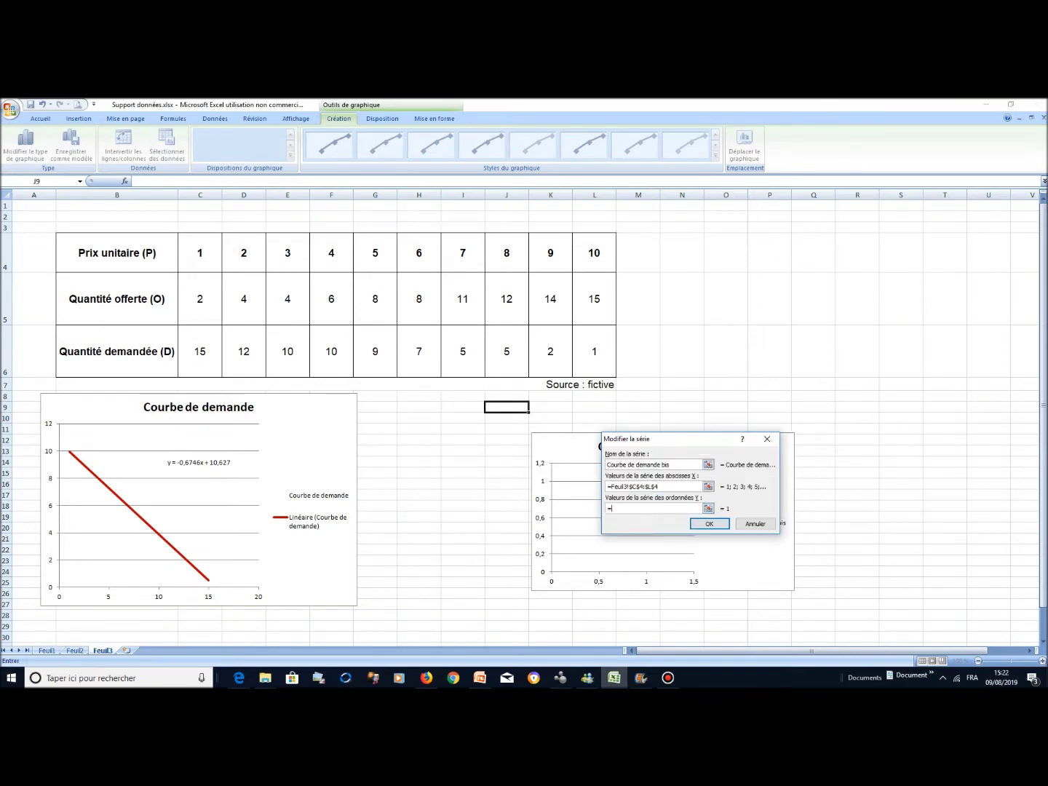
drag(201, 351, 611, 368)
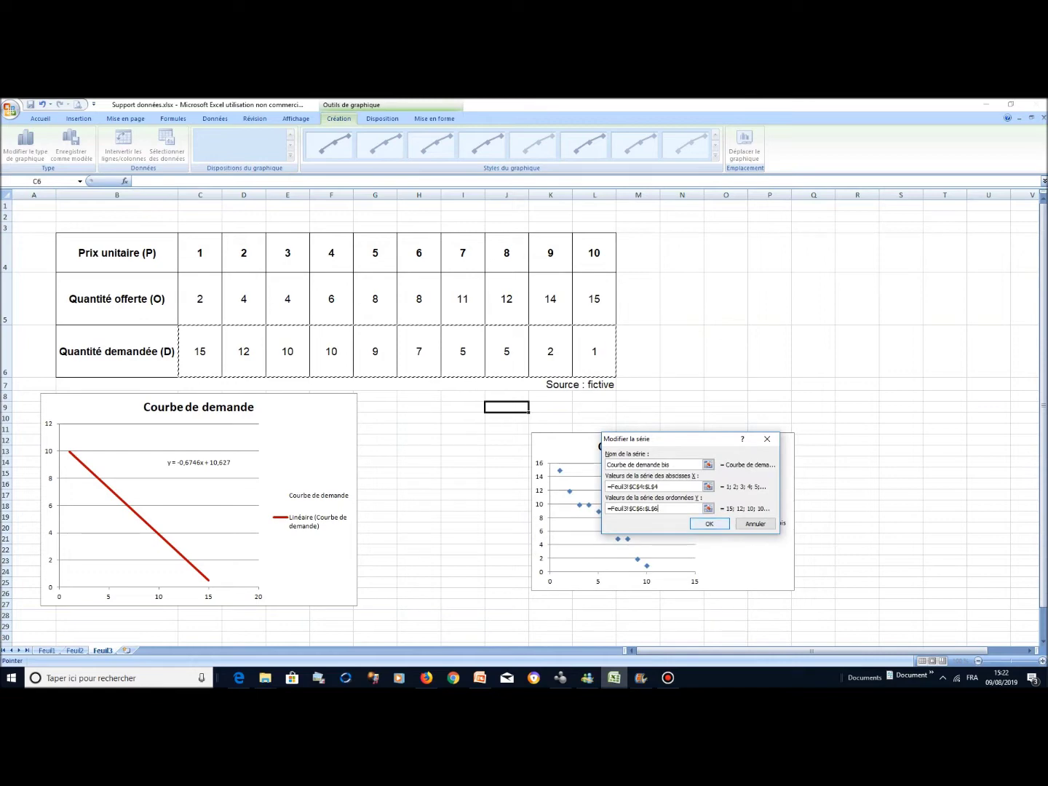
click(710, 524)
click(757, 559)
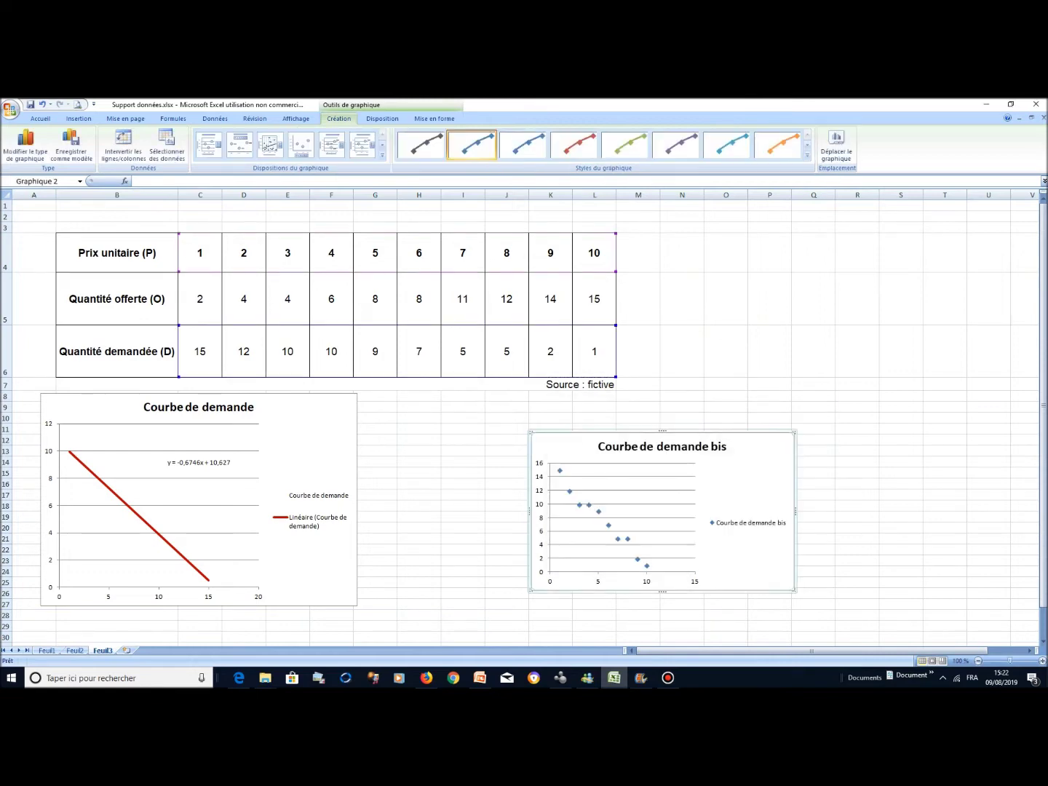
Step: Add a linear trendline to the "Courbe de demande bis" series and display its equation on the chart
click(627, 539)
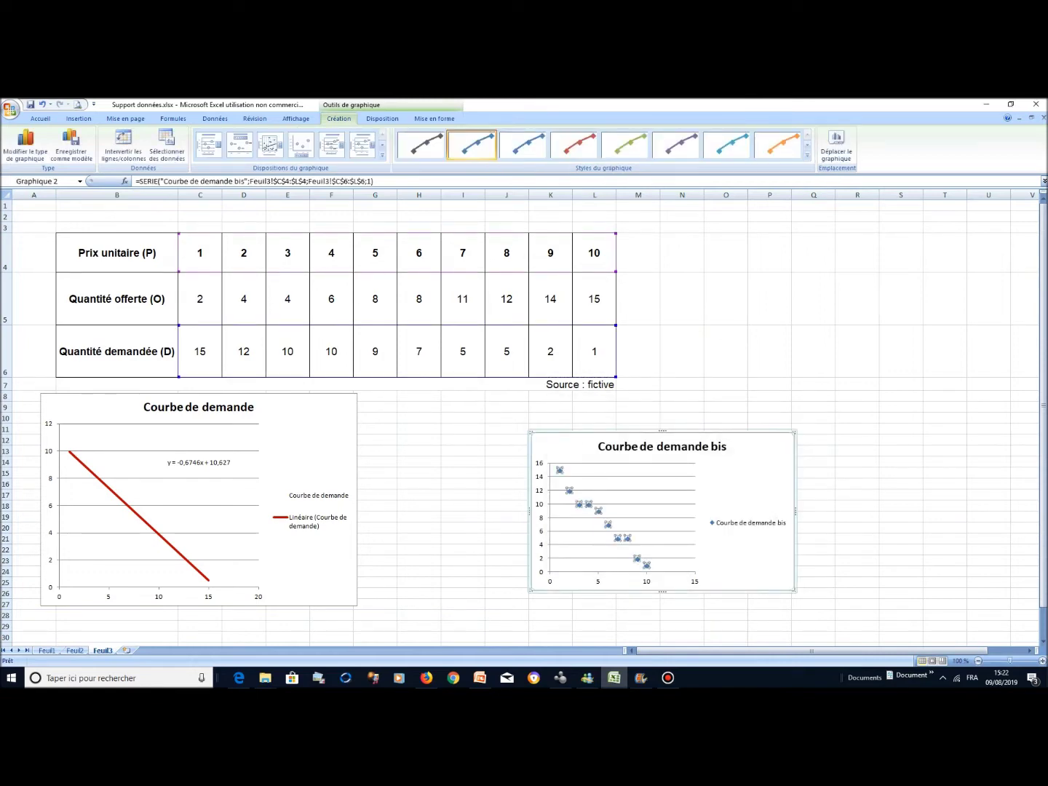
right_click(599, 511)
click(655, 593)
click(763, 479)
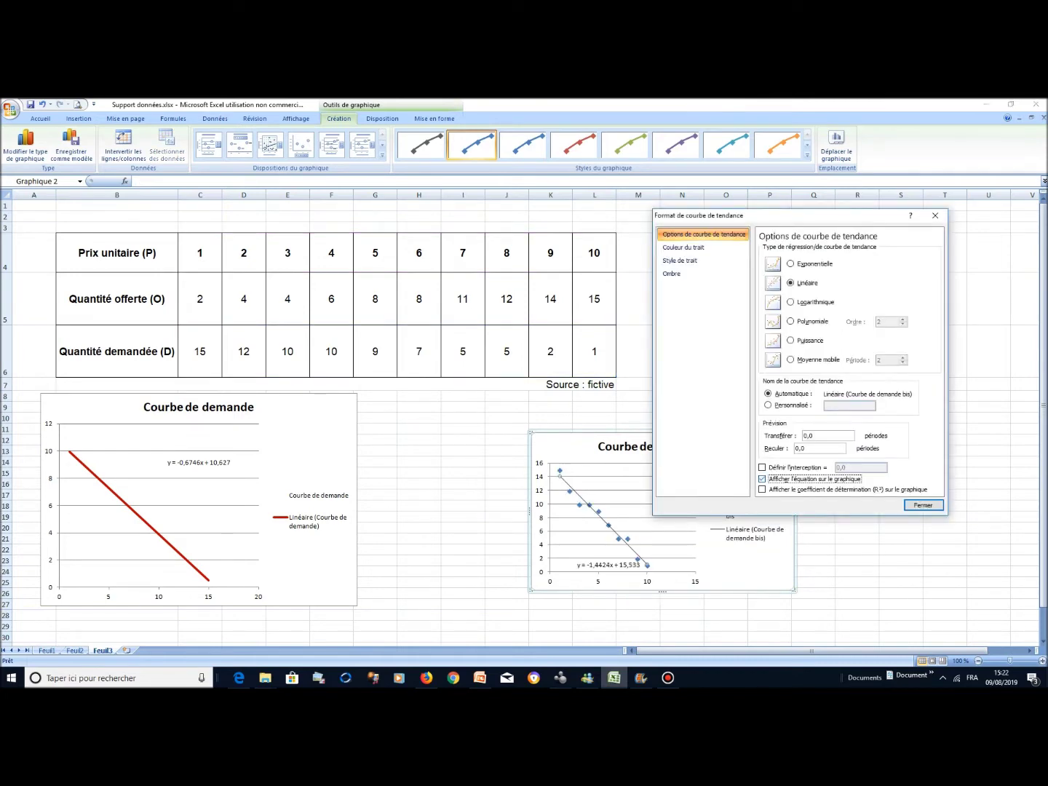
click(923, 505)
Step: Move the second chart's trendline equation to the empty area above the line, just under the title
click(609, 565)
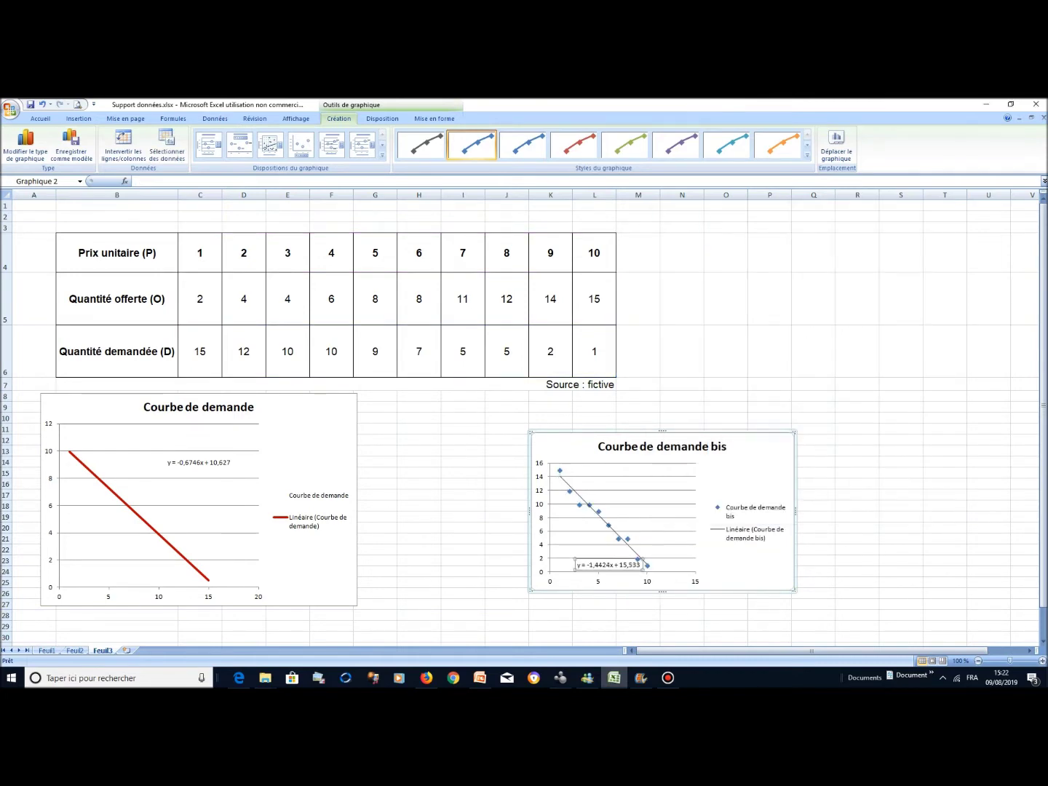
drag(675, 517, 715, 468)
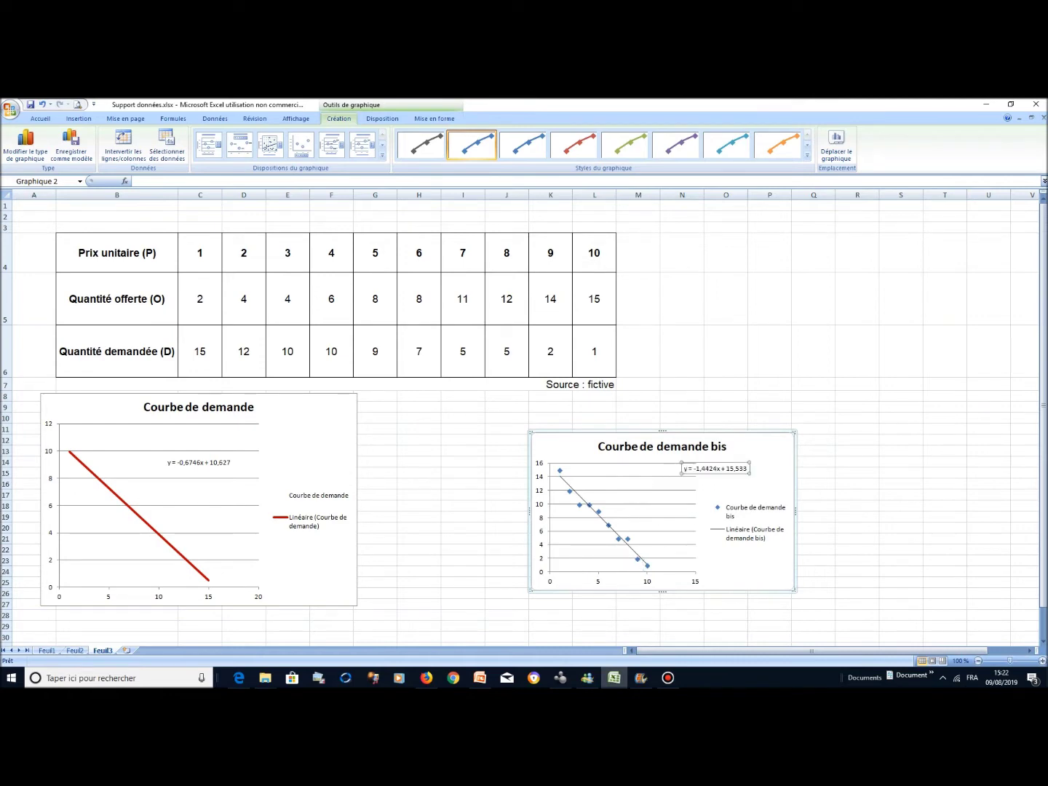
scroll(715, 468, down, 2)
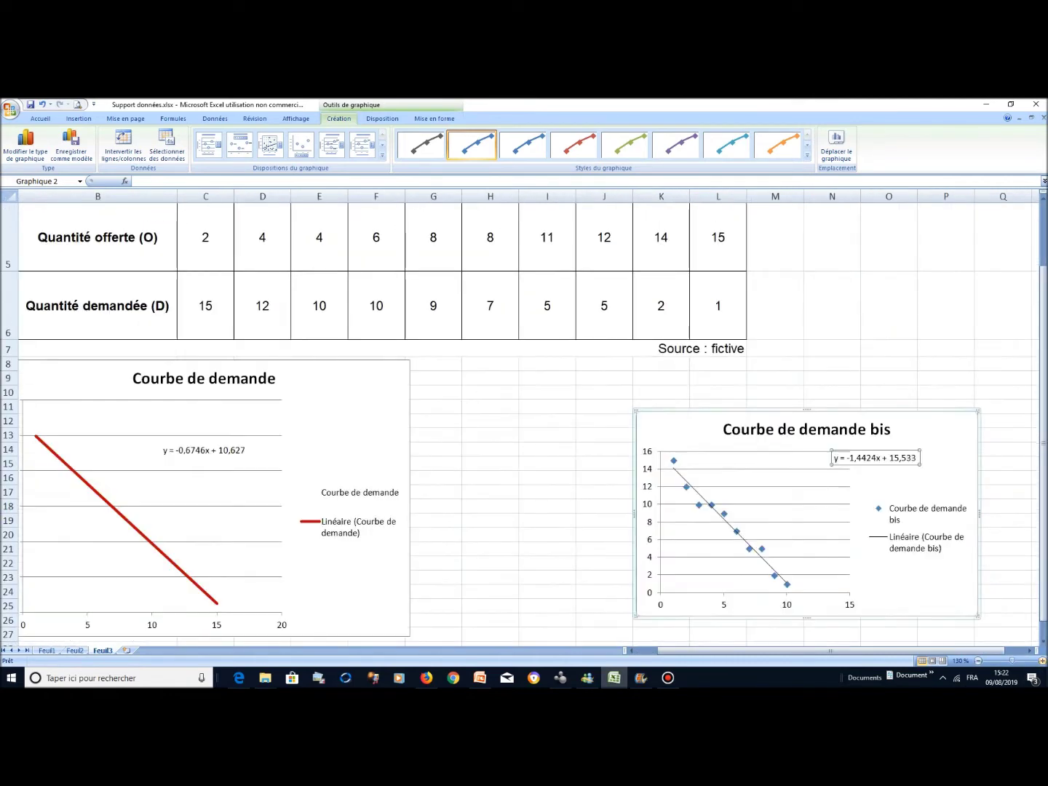
scroll(524, 423, down, 2)
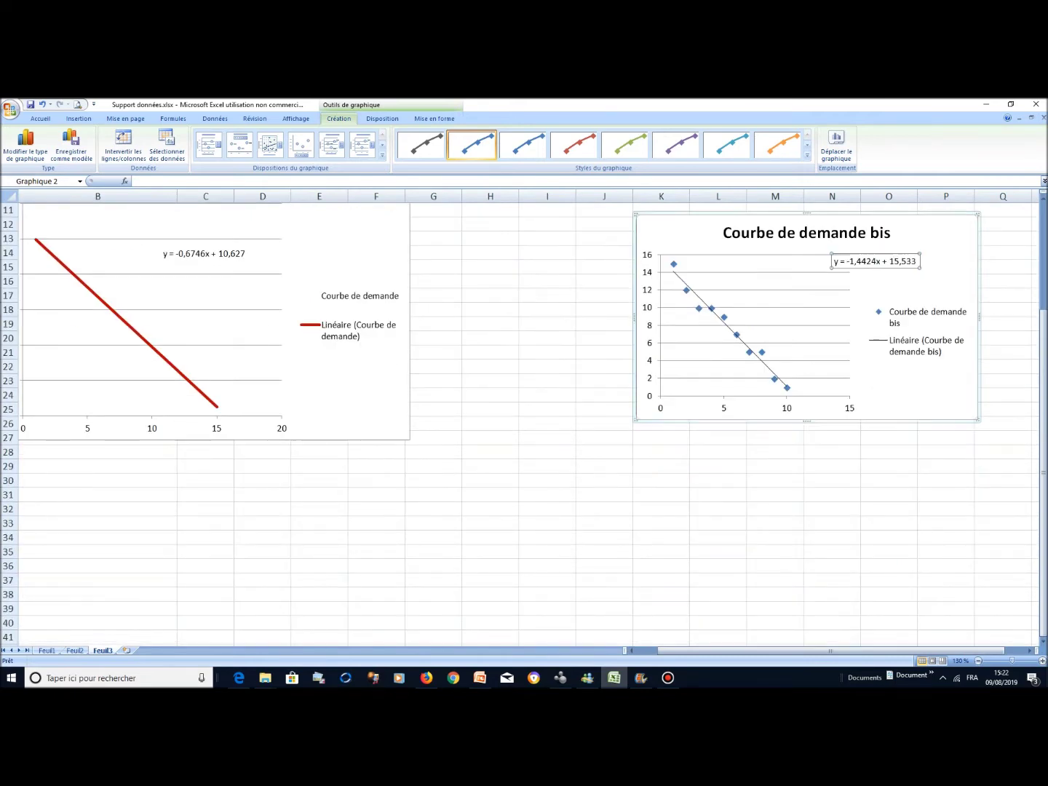
drag(876, 262, 854, 265)
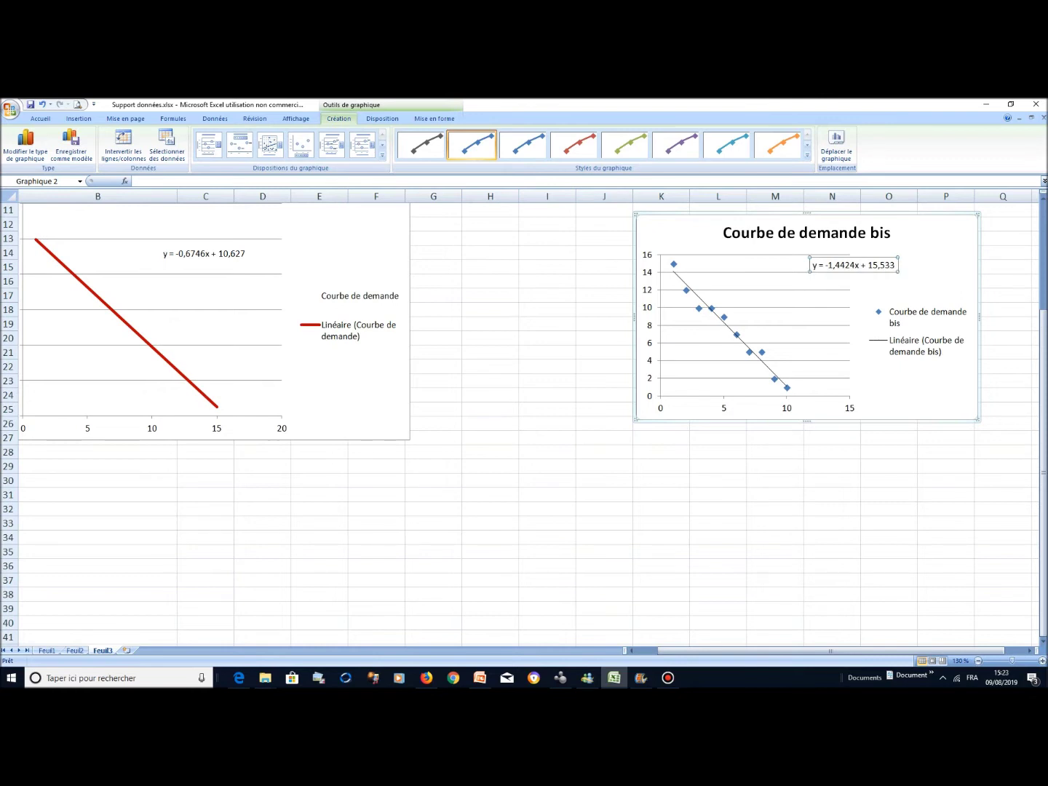
Step: Rewrite the variables in the second chart's equation so that it reads D = -1,4424p + 15,533
key(BackSpace)
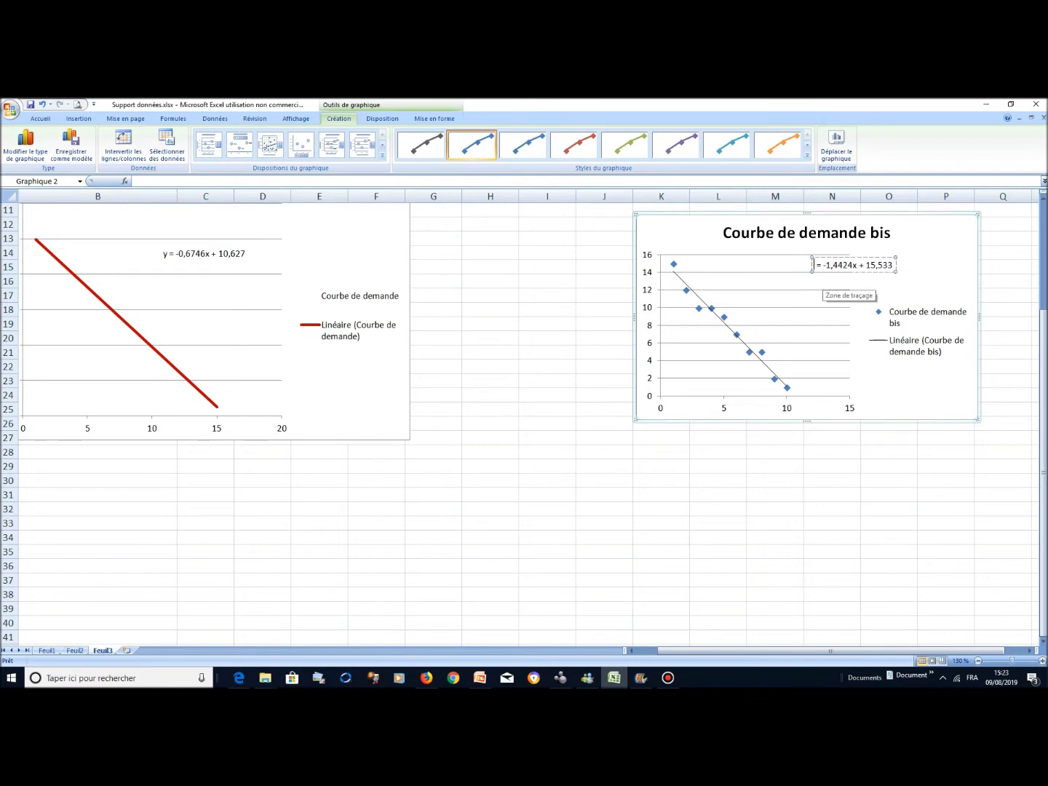
text(D)
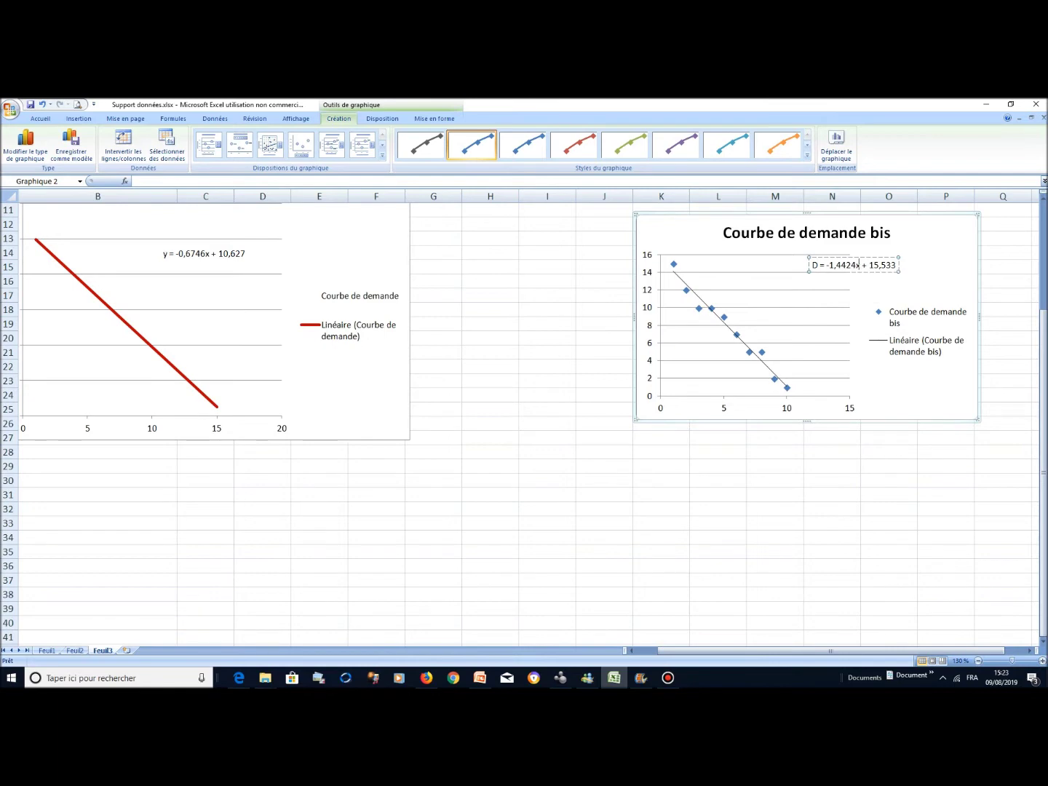
key(BackSpace)
text(p)
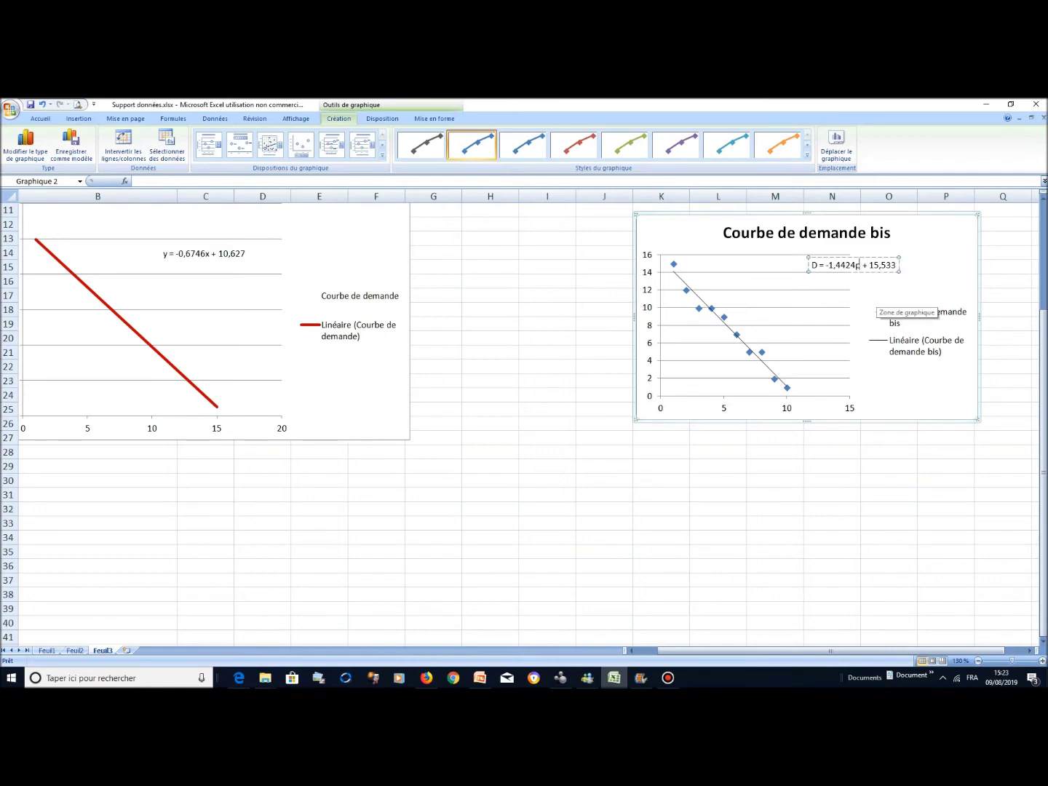
click(979, 311)
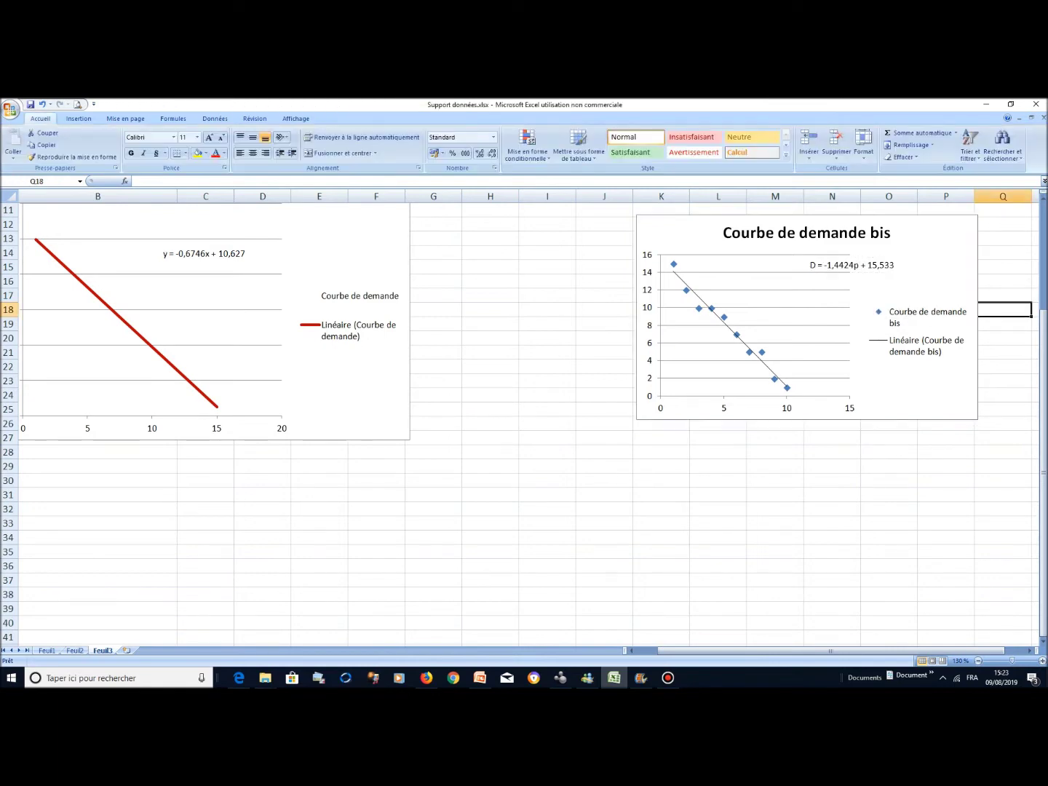
Step: Delete the "Courbe de demande bis" chart from the sheet
click(977, 310)
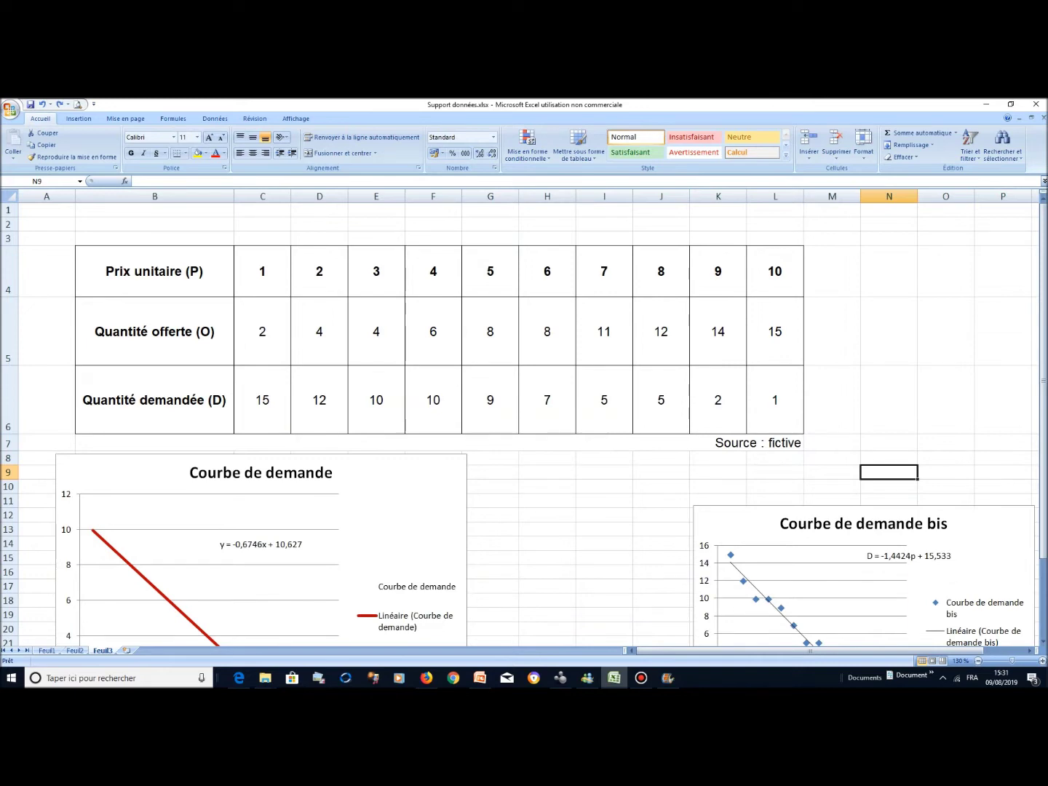
click(980, 576)
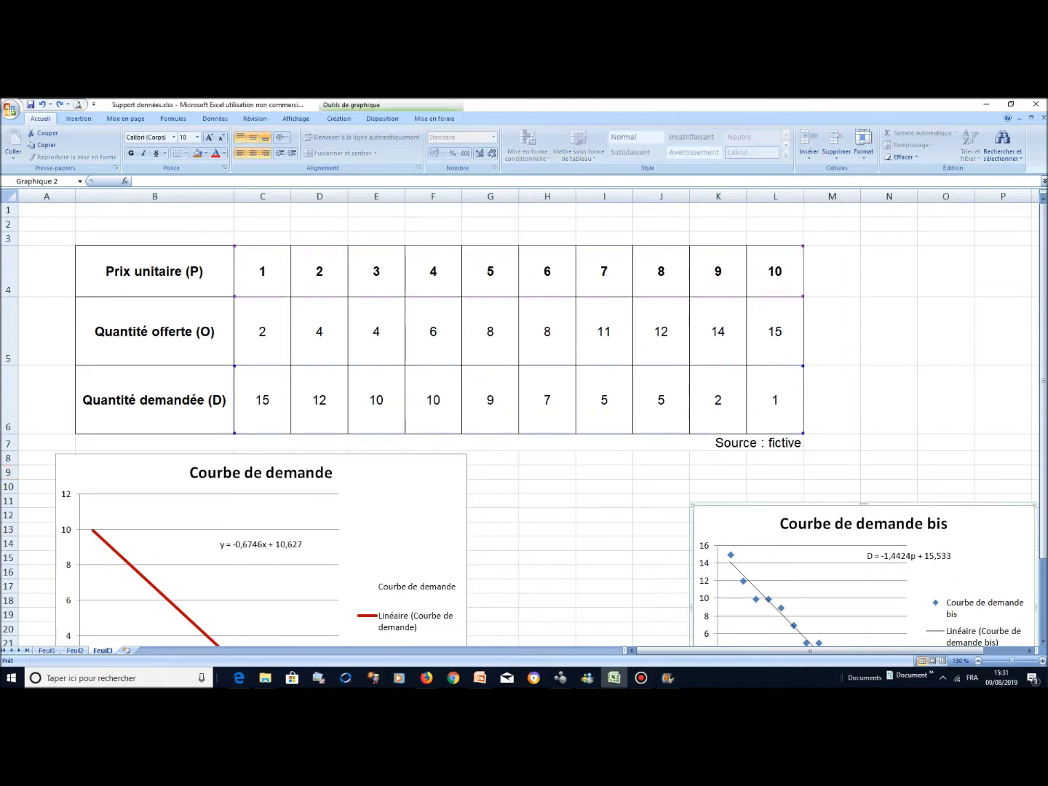
key(Delete)
Step: Insert a blank markers-only scatter chart and place it below the table, beside the "Courbe de demande" chart
click(661, 502)
click(605, 473)
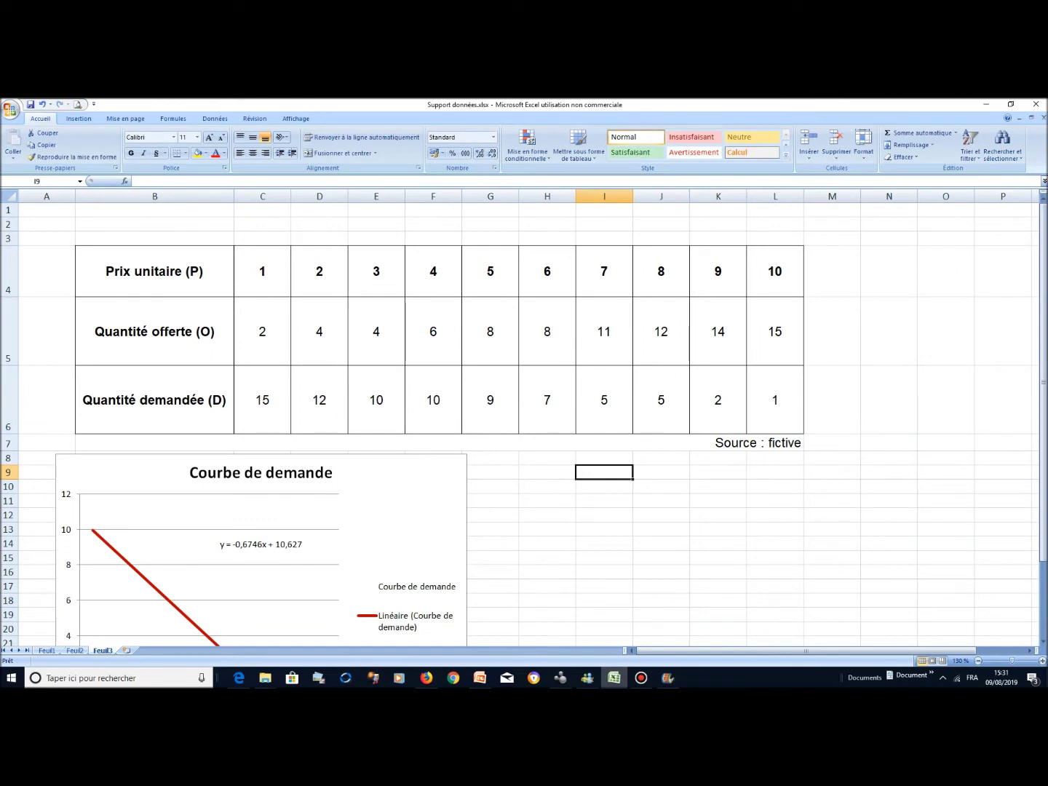
click(78, 118)
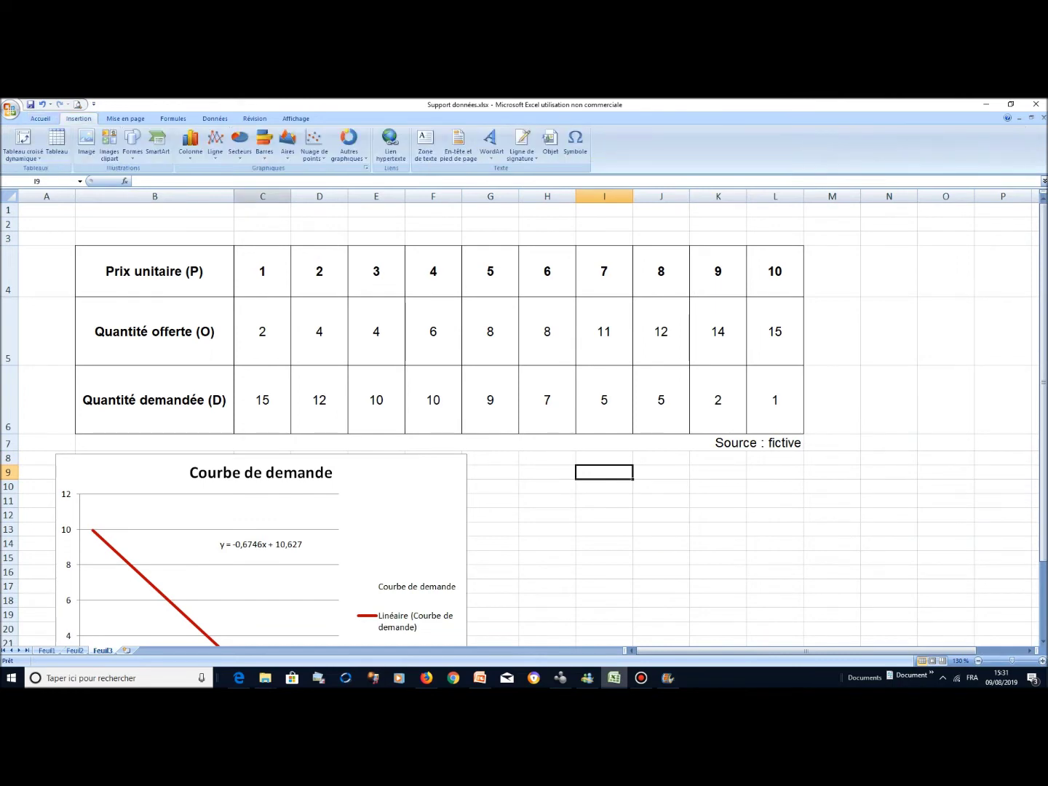
click(314, 144)
click(317, 190)
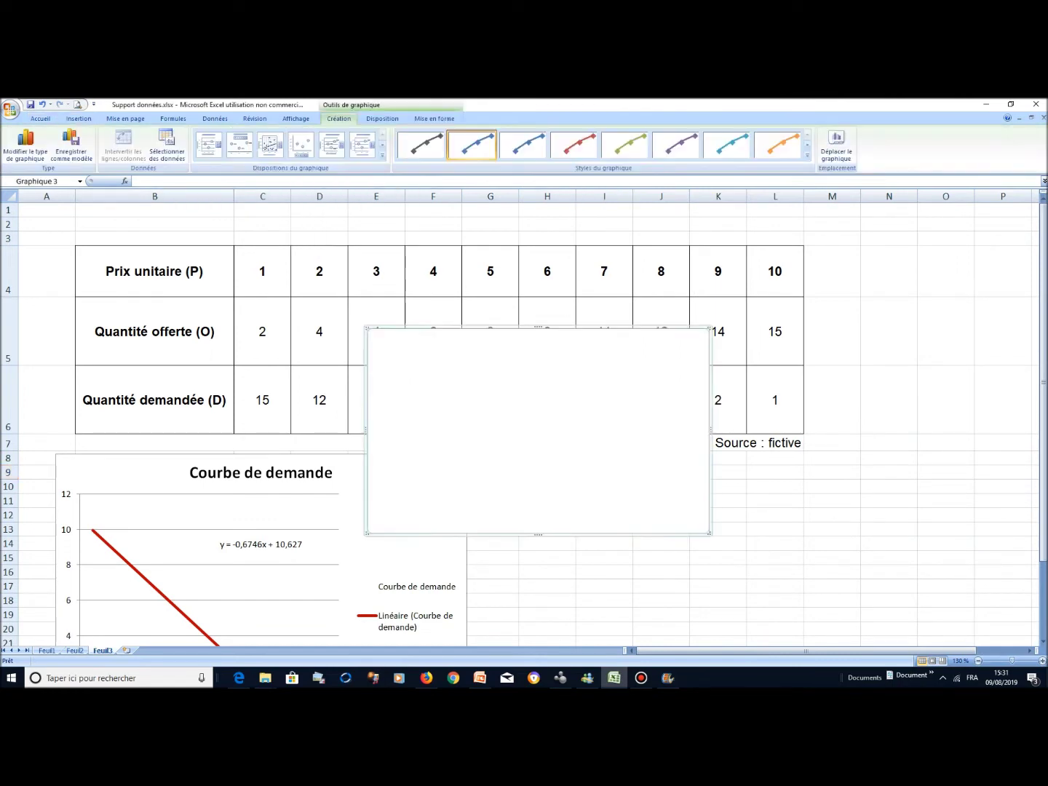
drag(540, 437, 753, 579)
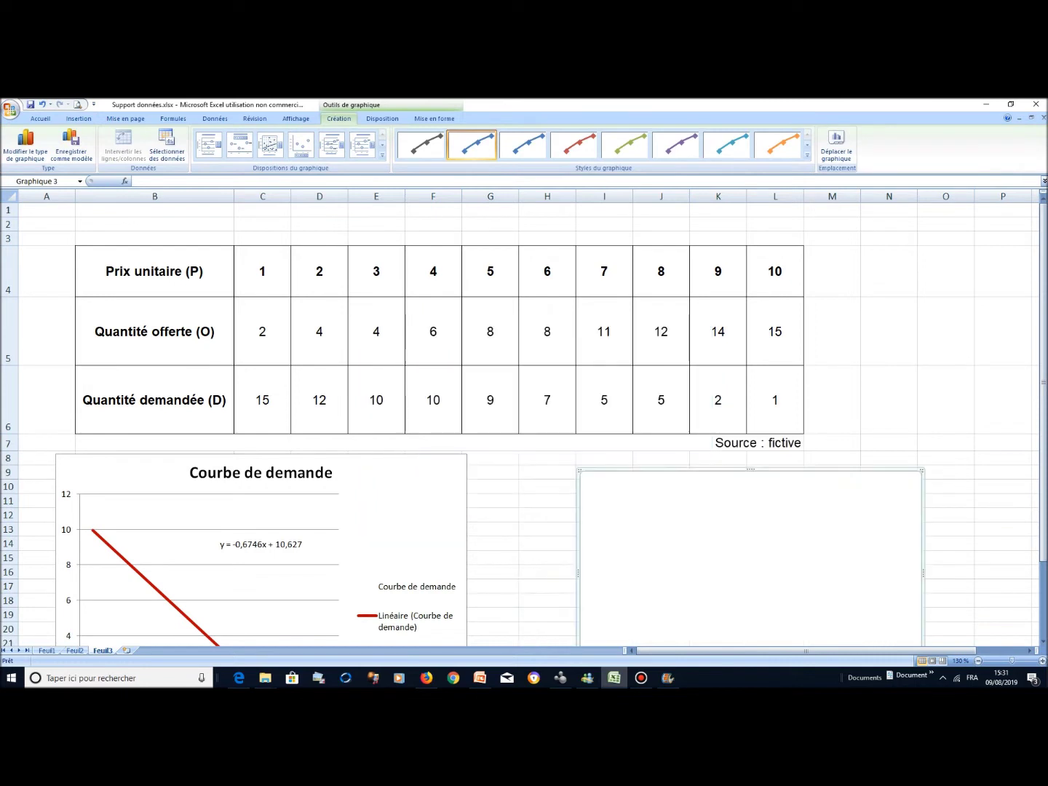
Step: Add a series named "Courbe d'offre" to the blank chart, with the offered quantities in C5:L5 as X values
click(168, 145)
click(582, 480)
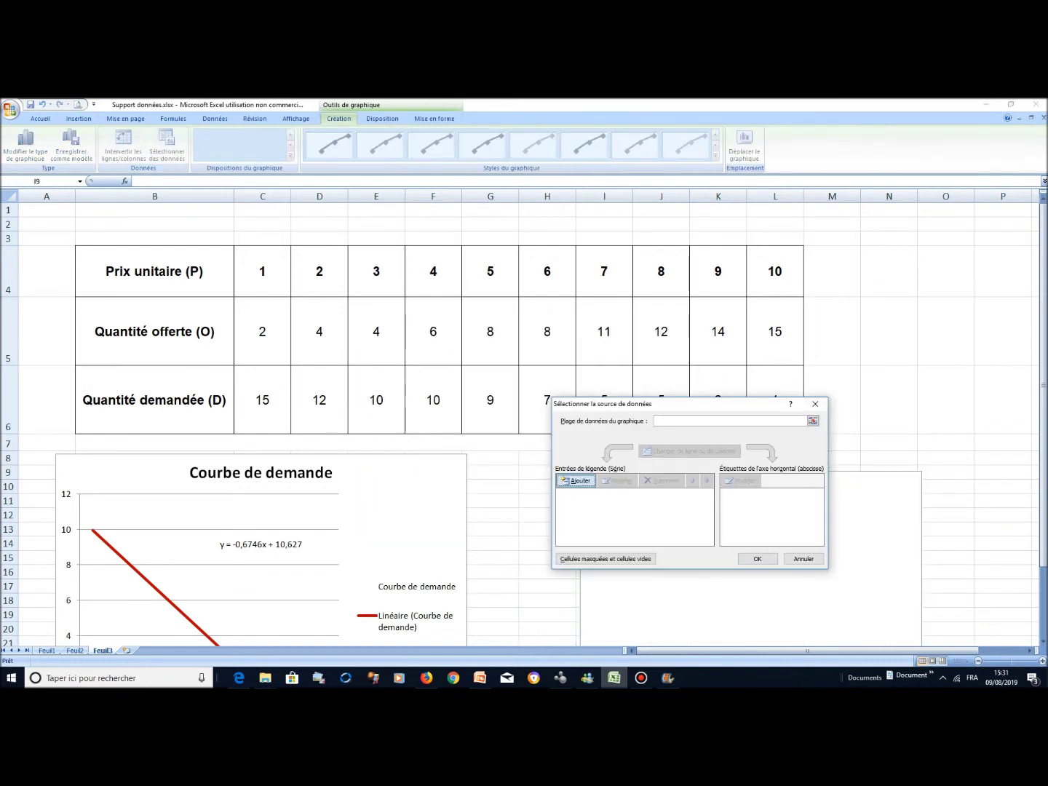
text(C)
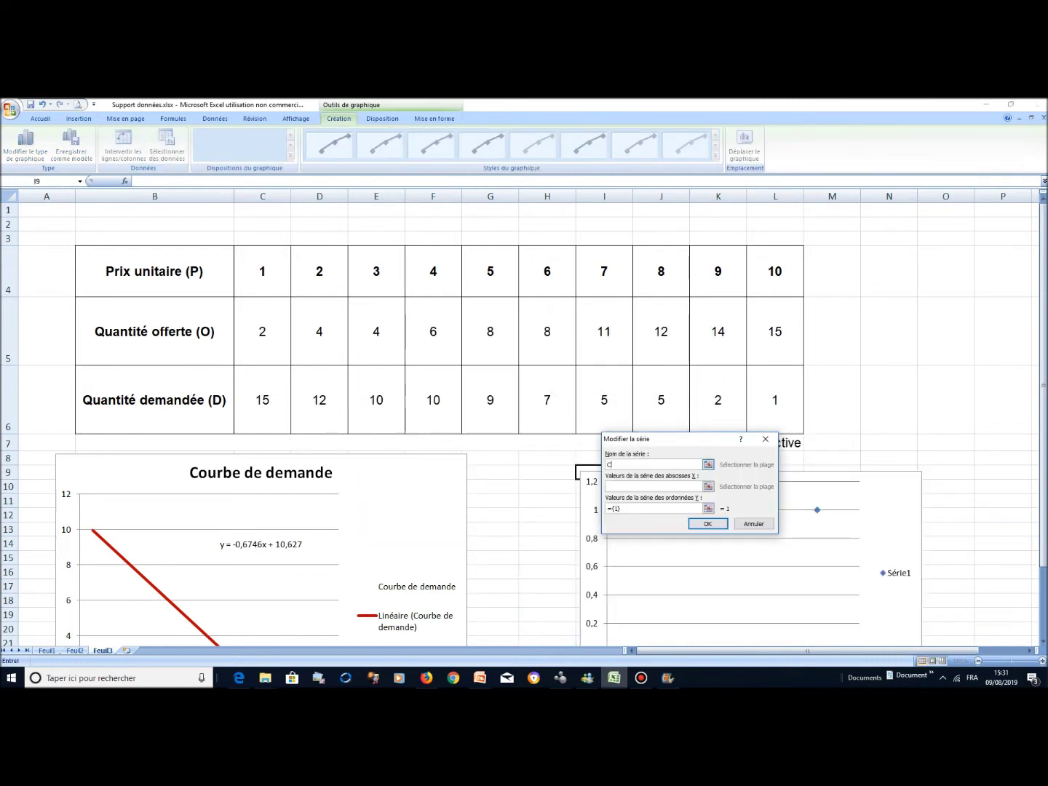
text(ourbe d'offre)
key(Tab)
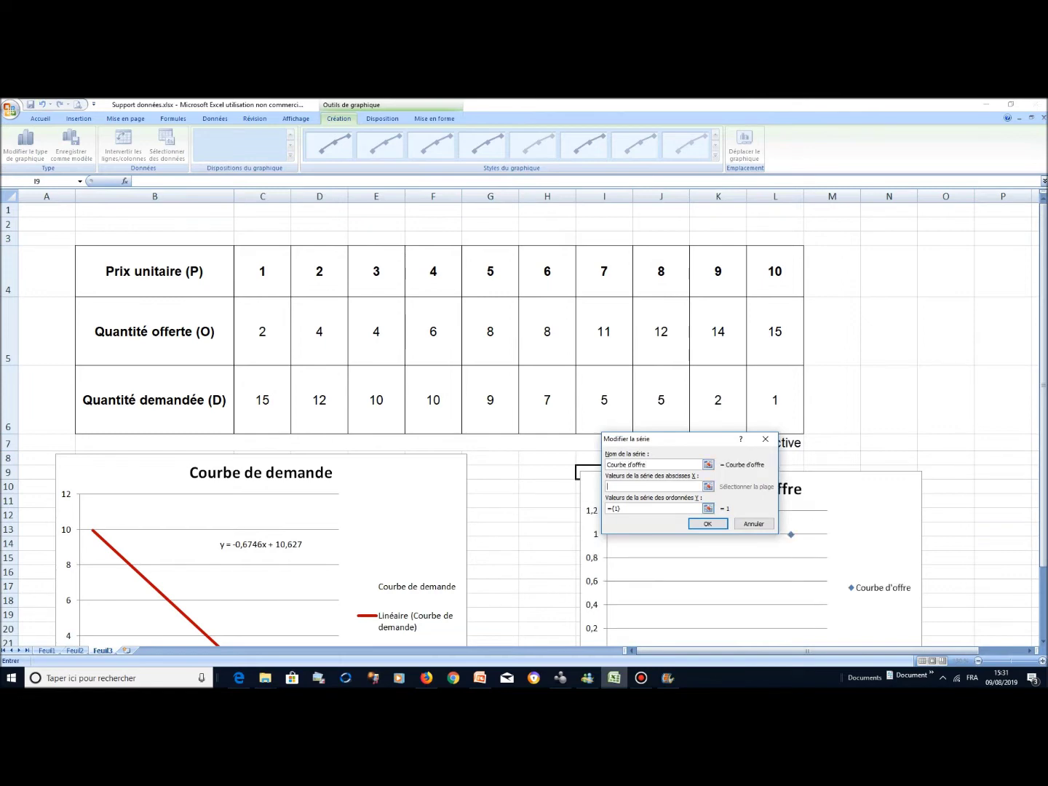
drag(261, 332, 796, 361)
Step: Use the unit prices in C4:L4 as the Y values of the "Courbe d'offre" series and accept the data source
click(627, 509)
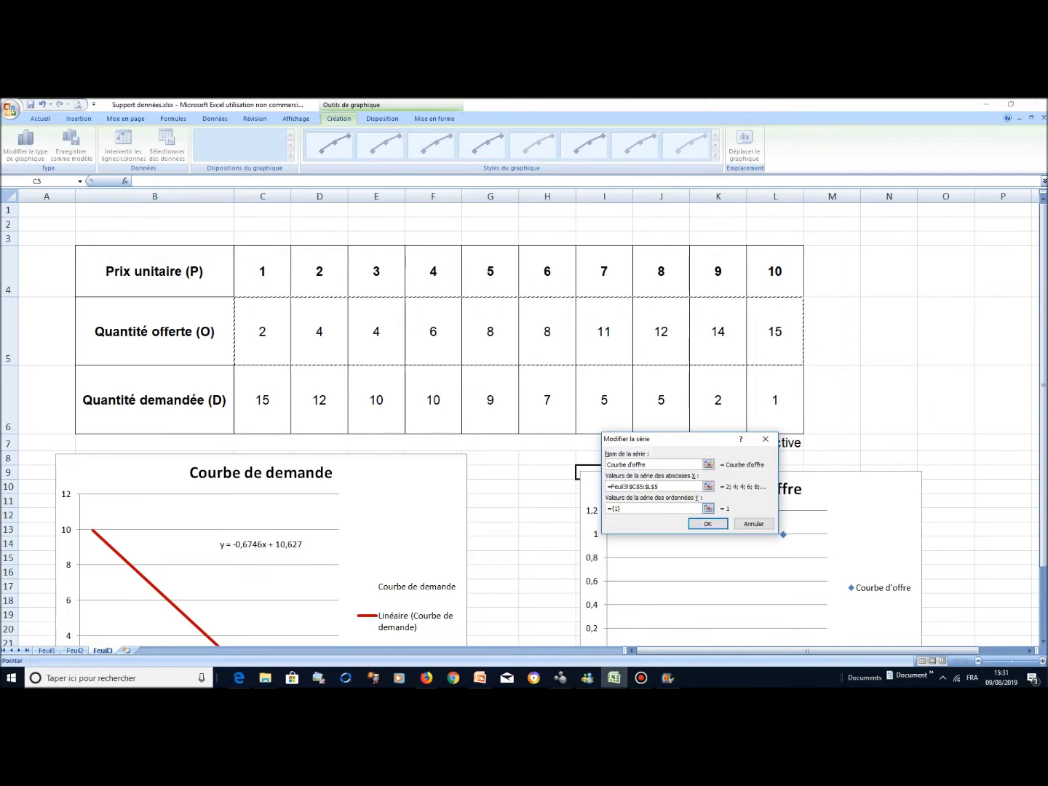
key(BackSpace)
key(BackSpace)
key(BackSpace)
drag(244, 273, 801, 294)
click(698, 524)
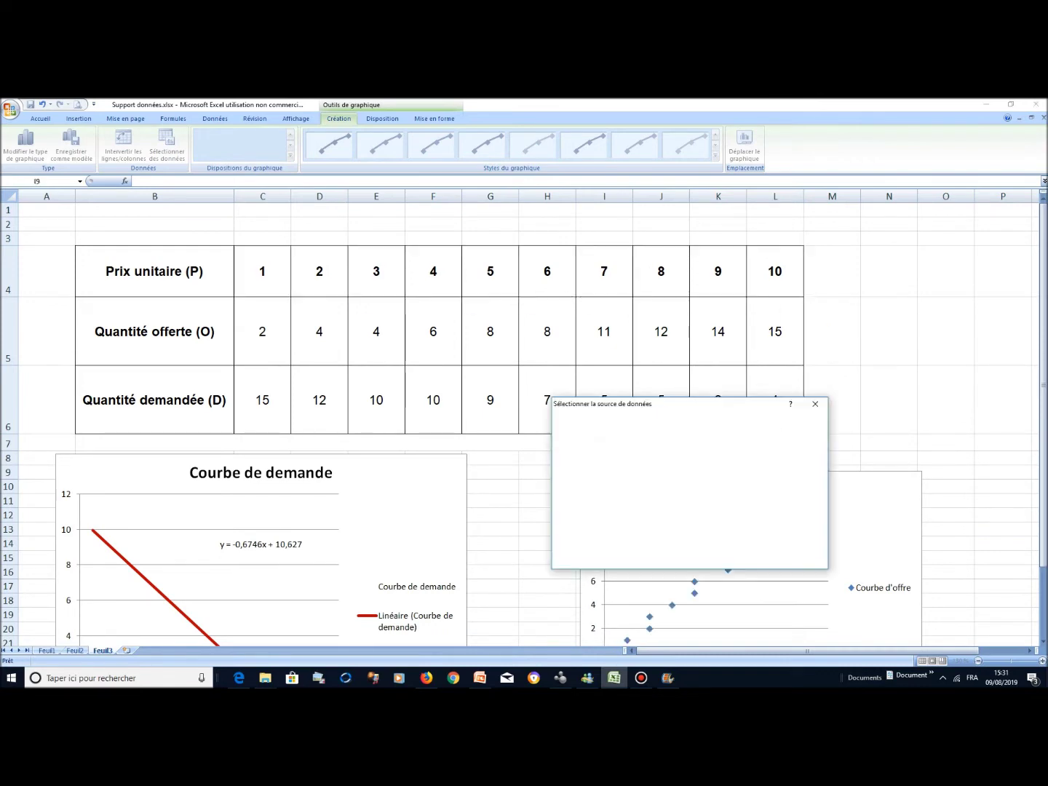
click(757, 560)
Step: Add a linear trendline to the "Courbe d'offre" series and display its equation on the chart
scroll(524, 423, down, 3)
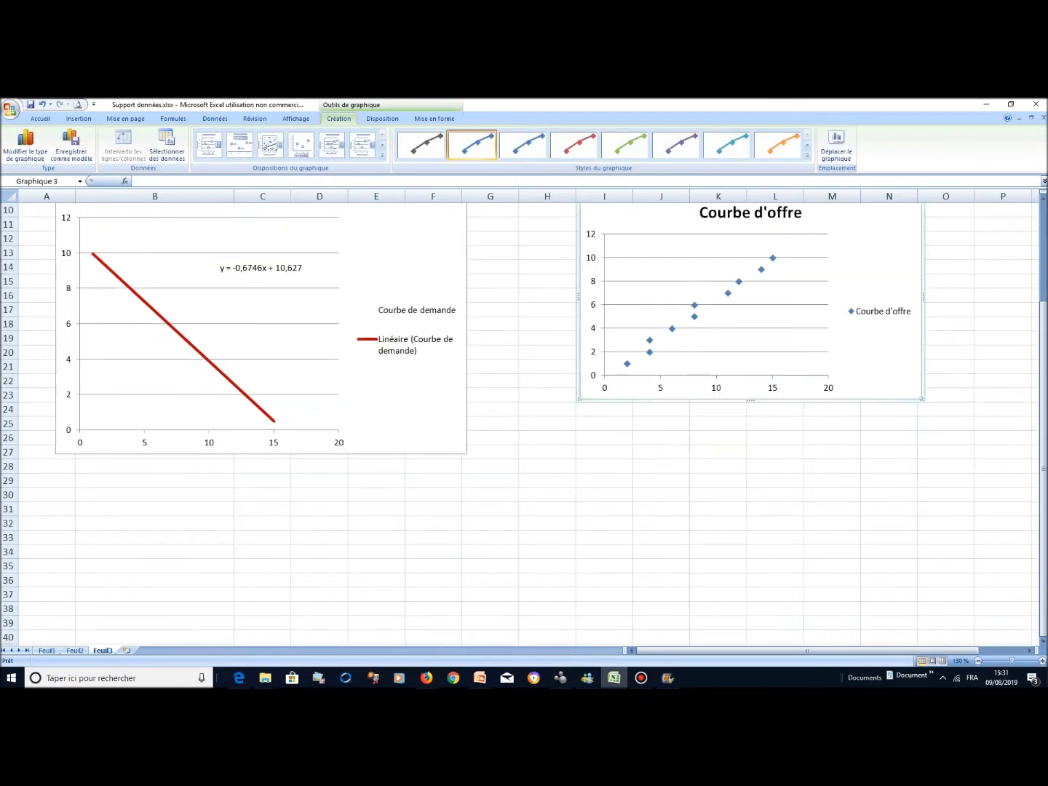
click(672, 328)
right_click(672, 328)
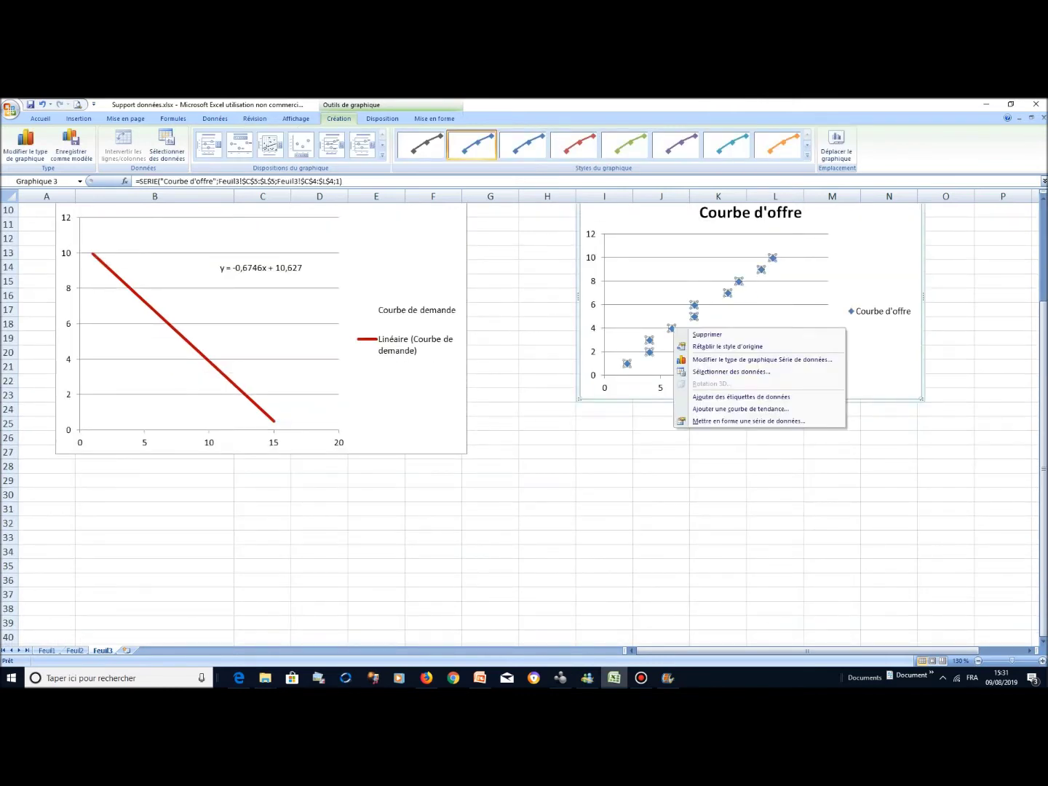
click(741, 410)
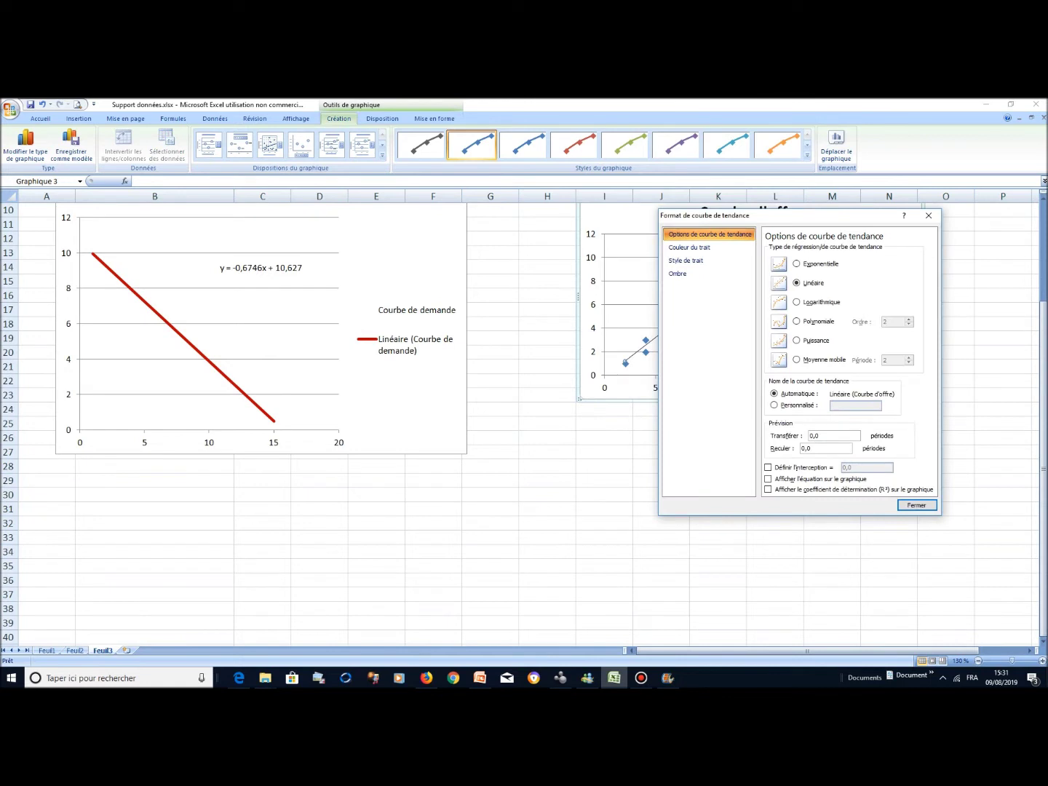
click(768, 479)
click(916, 505)
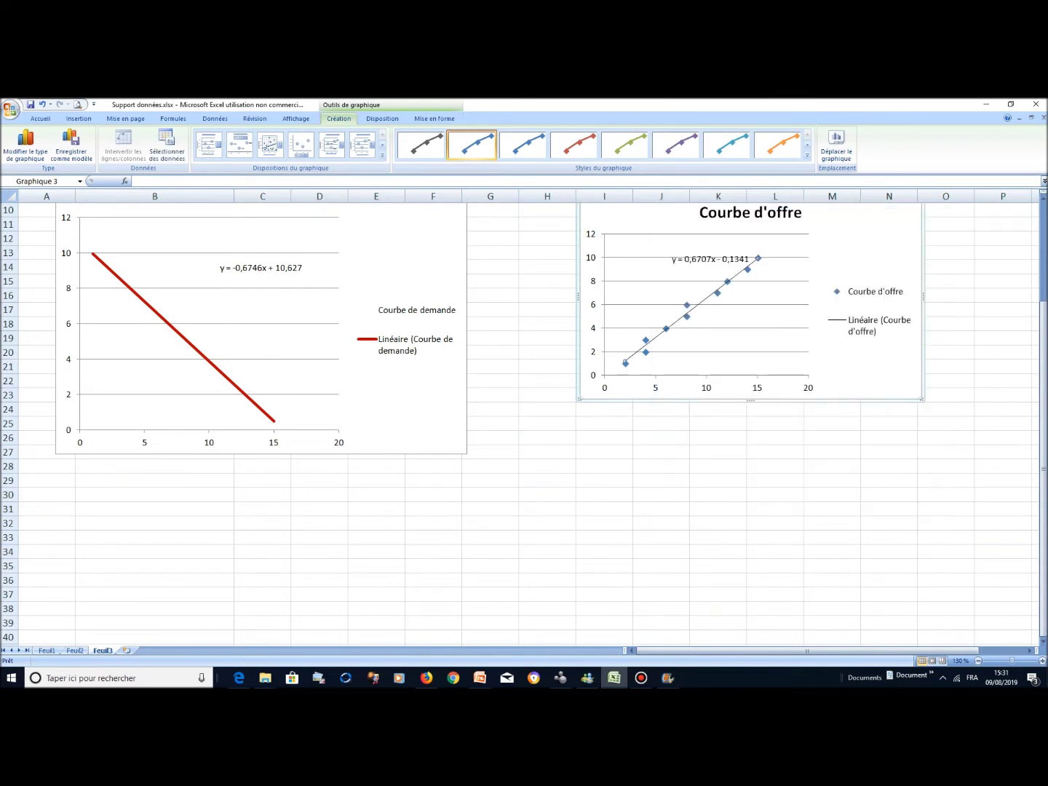
Step: Format the "Courbe d'offre" trendline as a thicker solid black line
click(711, 316)
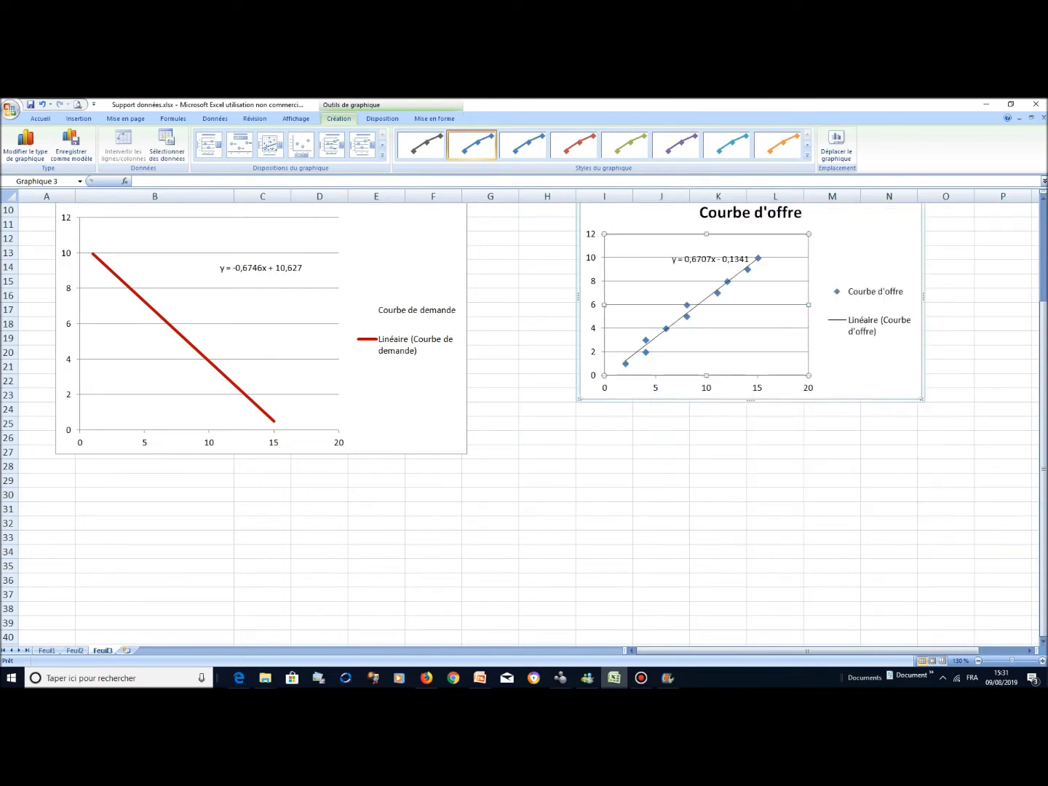
right_click(710, 296)
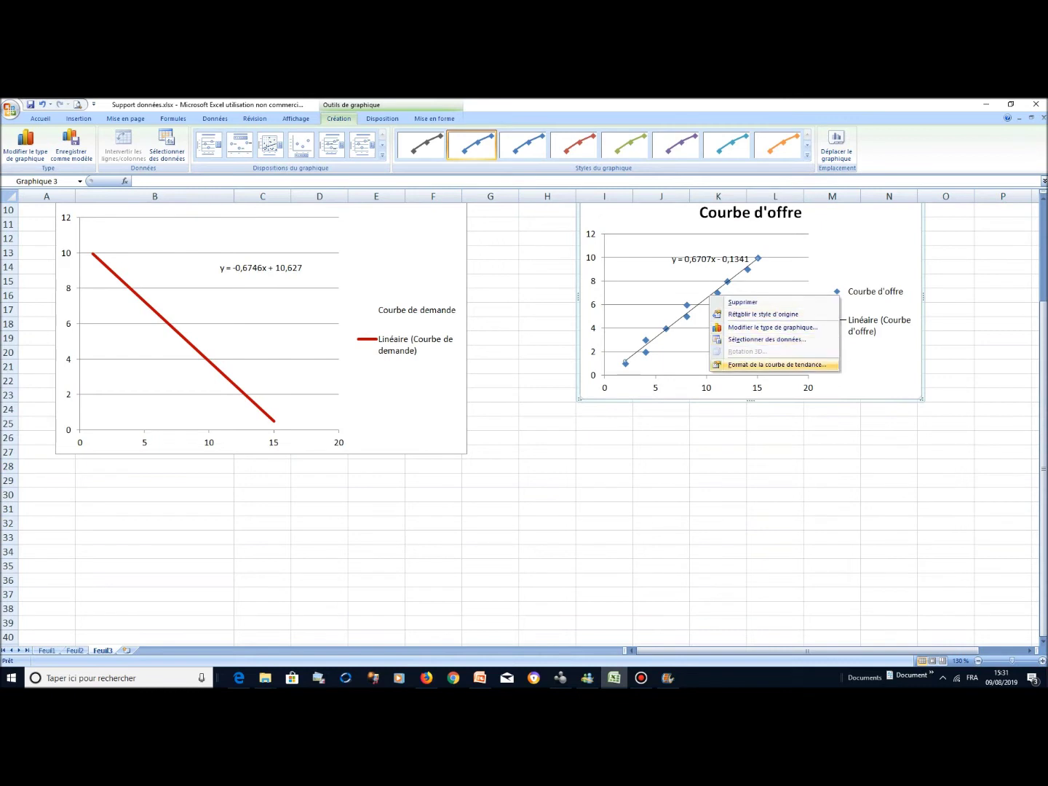
click(776, 365)
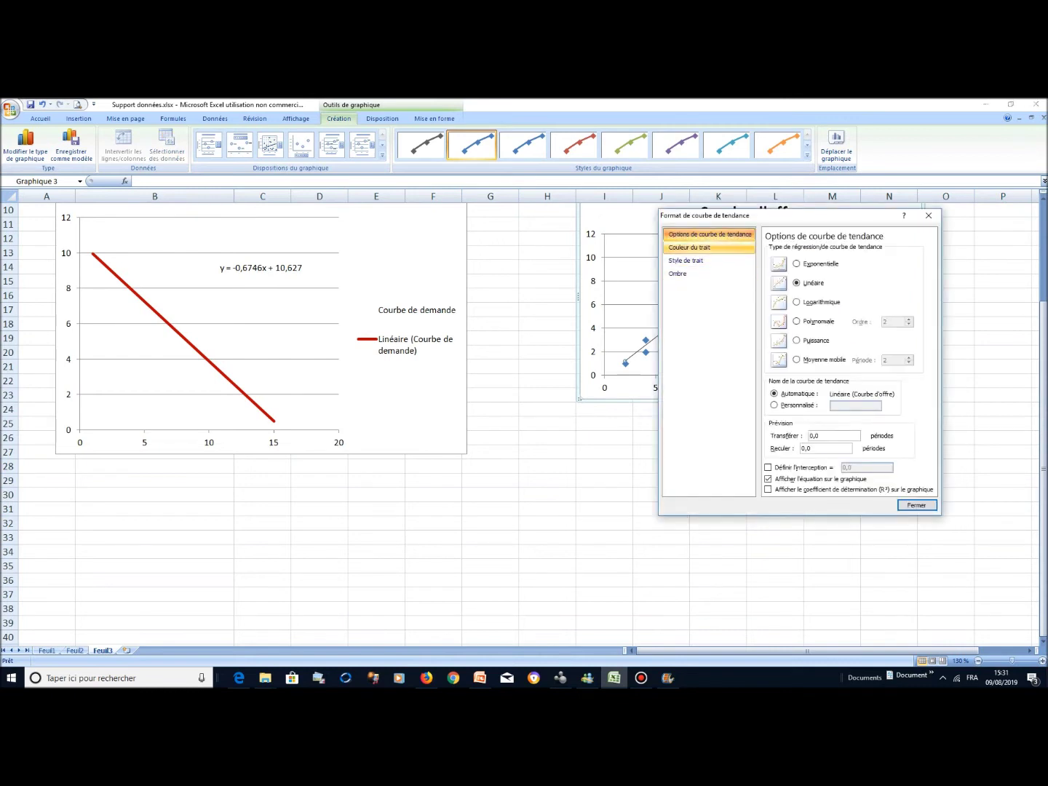
click(690, 248)
click(769, 259)
click(816, 293)
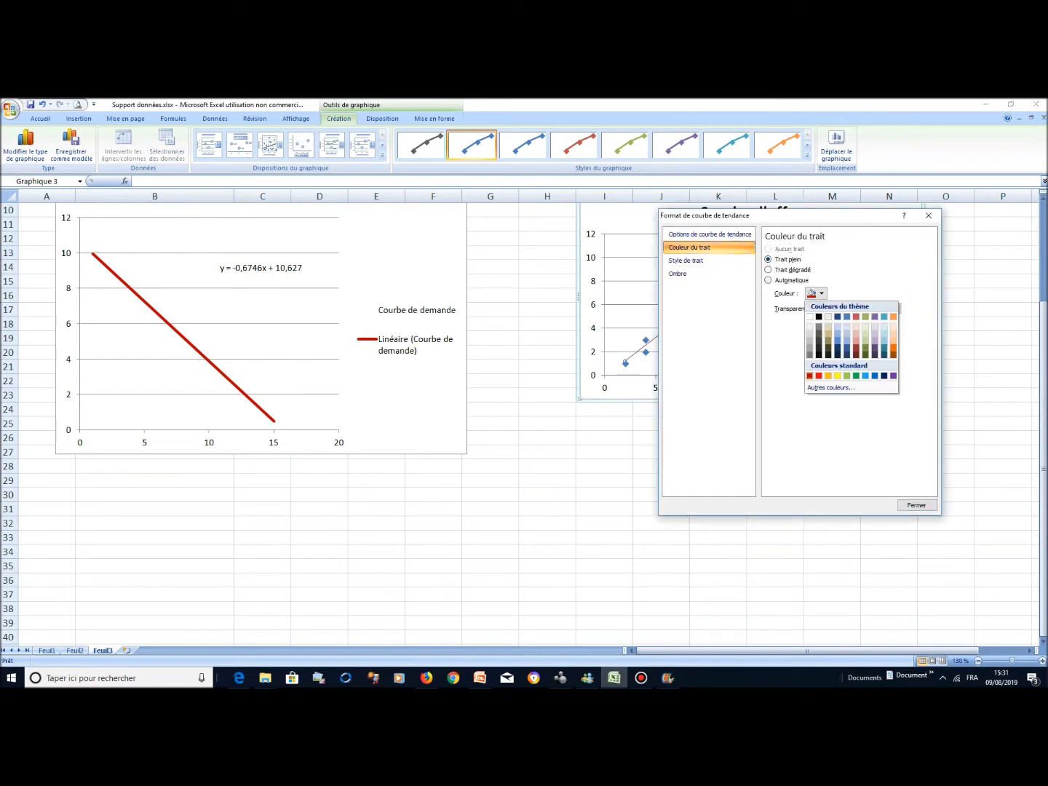
click(819, 318)
click(689, 261)
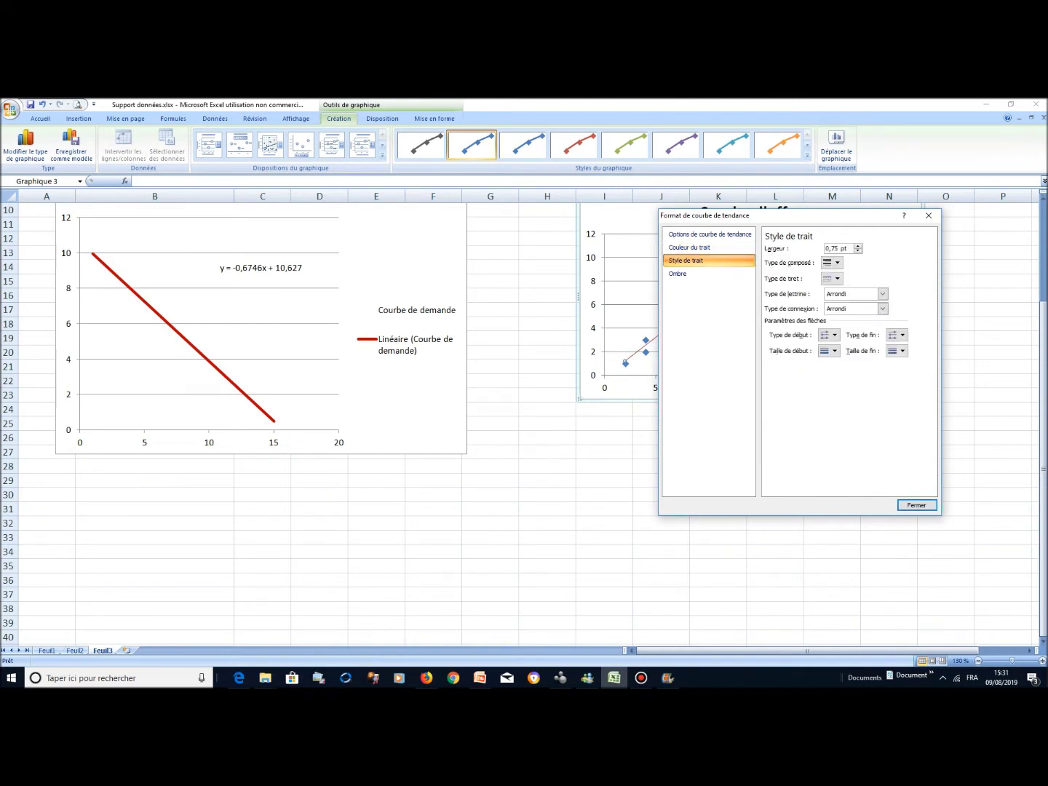
click(858, 246)
click(917, 505)
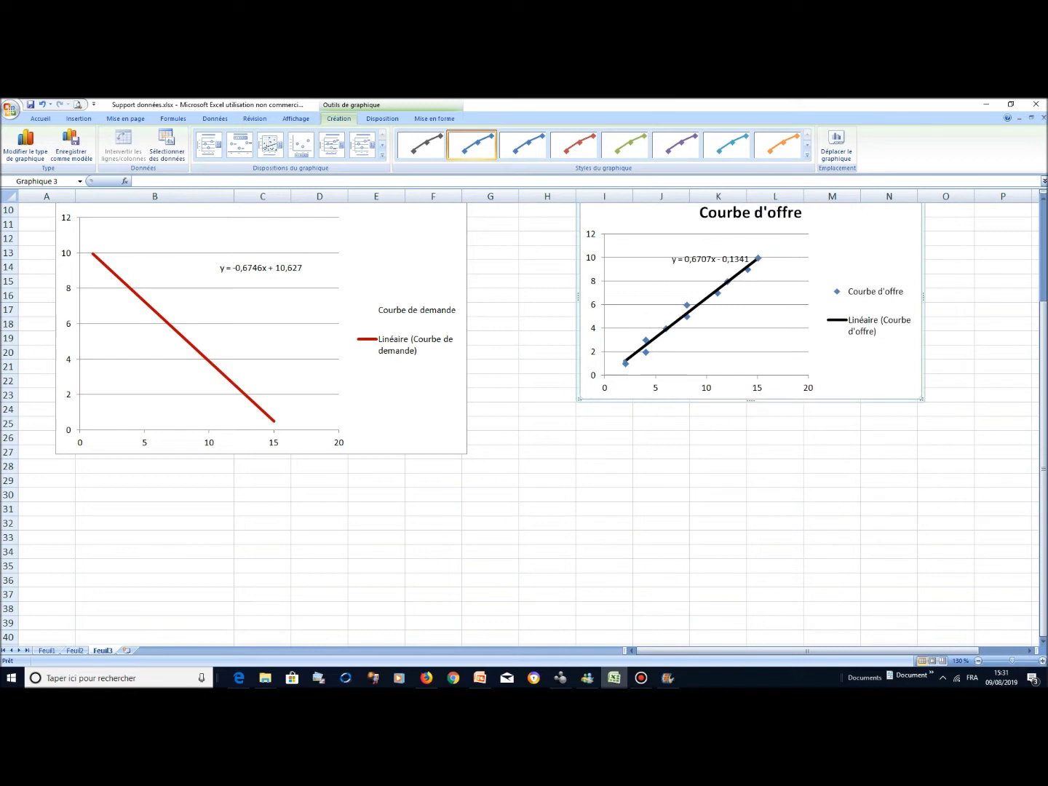
Step: Set the marker type of the "Courbe d'offre" series to none, leaving only its trendline drawn
click(686, 306)
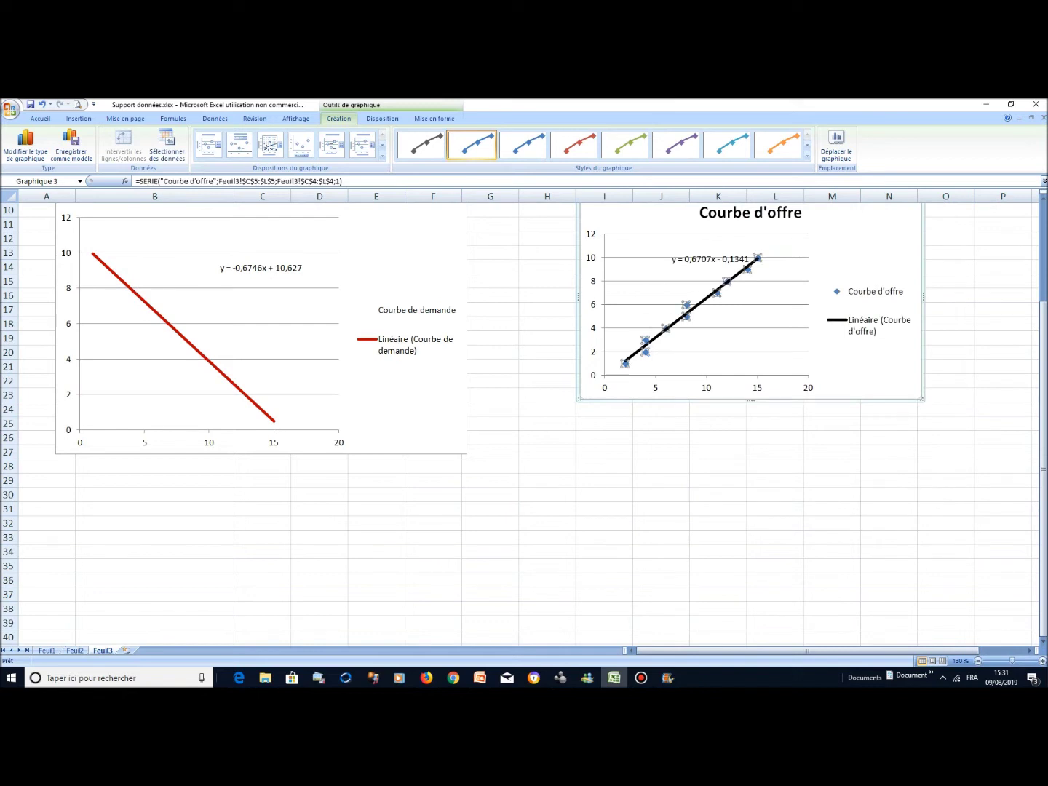
right_click(686, 307)
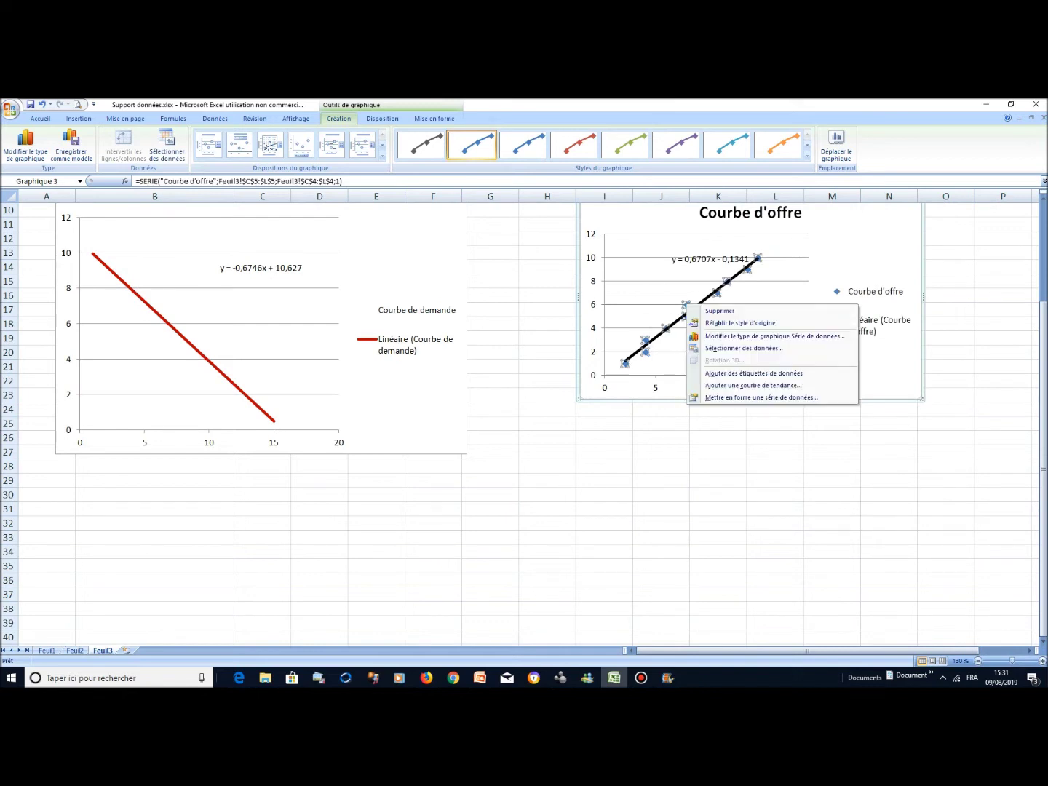
click(761, 397)
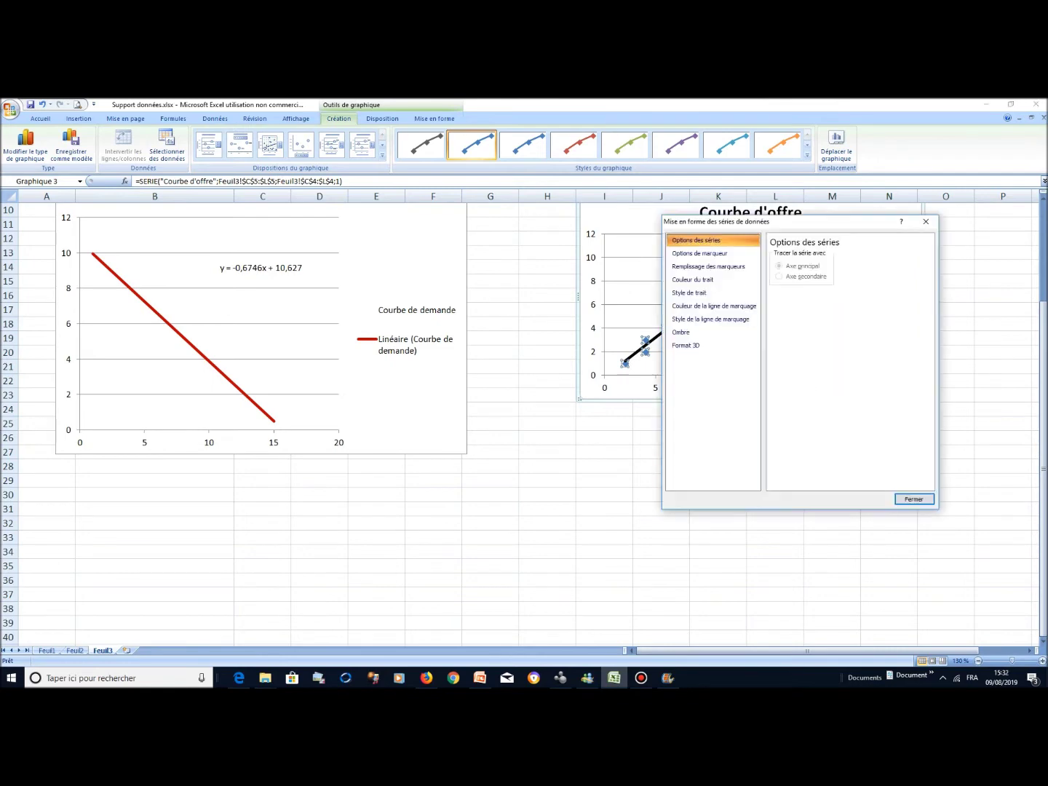
click(701, 253)
click(779, 277)
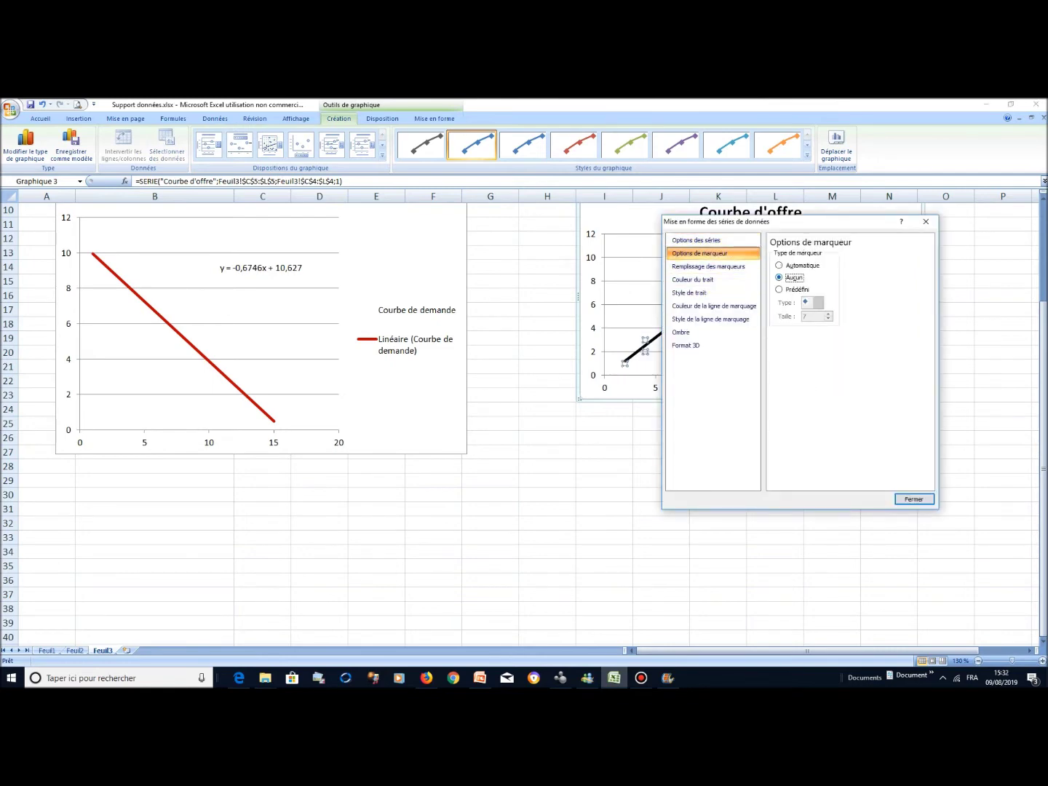
click(912, 500)
click(910, 499)
scroll(909, 498, up, 1)
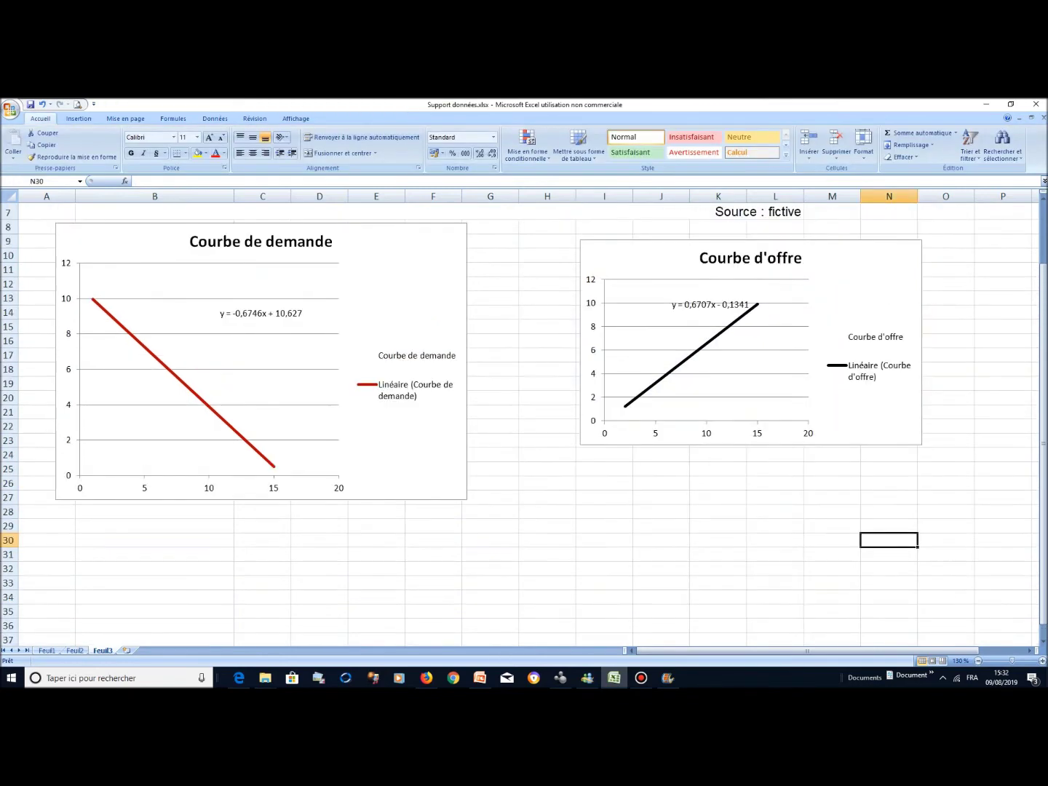